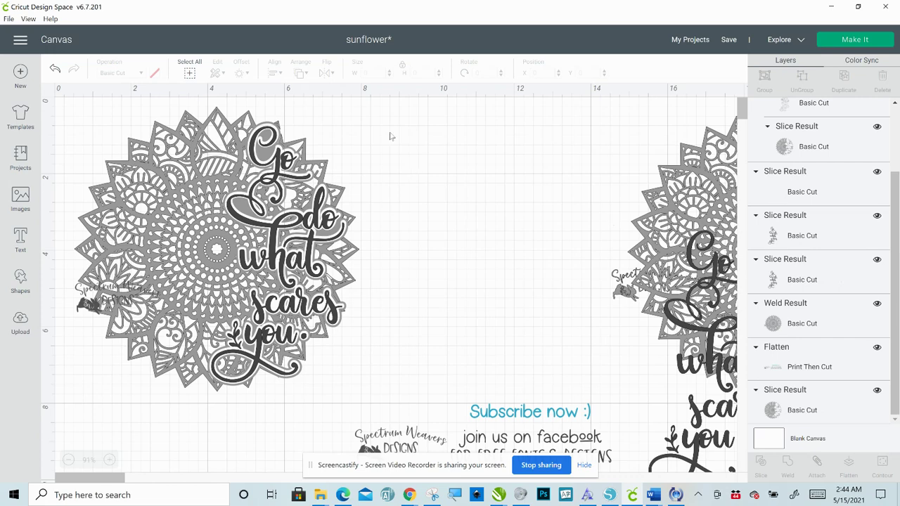
# Delete the old sunflower-and-quote design and move the mandala to the canvas centre.
pyautogui.moveTo(391, 136)
pyautogui.mouseDown()
pyautogui.moveTo(180, 199)
pyautogui.moveTo(142, 202)
pyautogui.mouseUp()
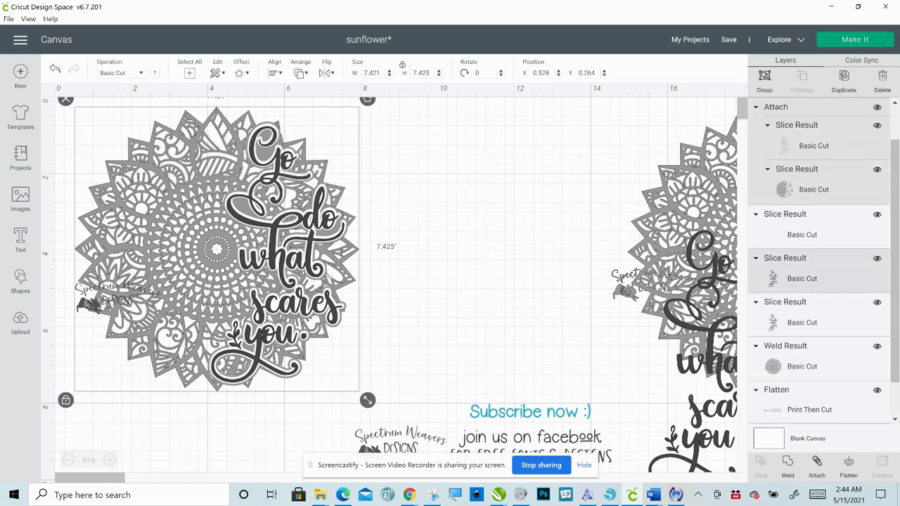
pyautogui.press('Delete')
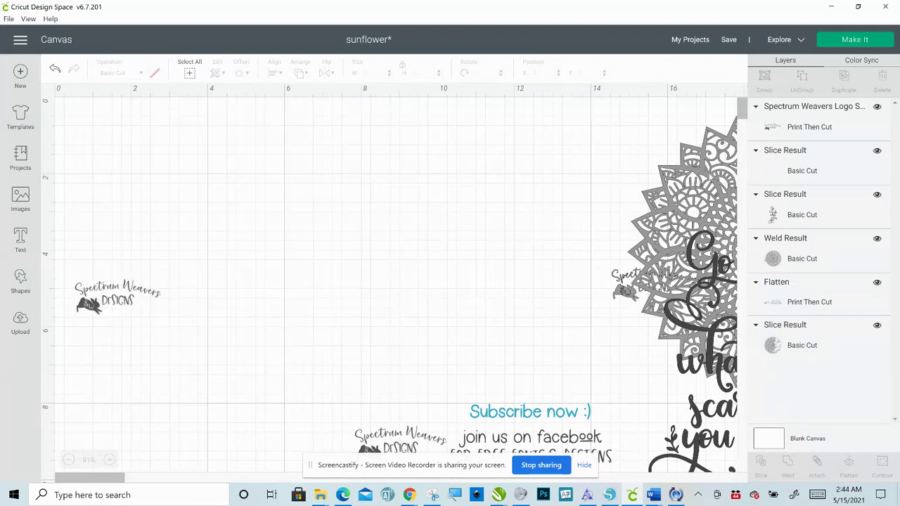
pyautogui.moveTo(714, 178); pyautogui.dragTo(357, 168)
# Place the 3.466 × 6.688 in 'Go do what scares you' quote just right of the mandala.
pyautogui.click(181, 201)
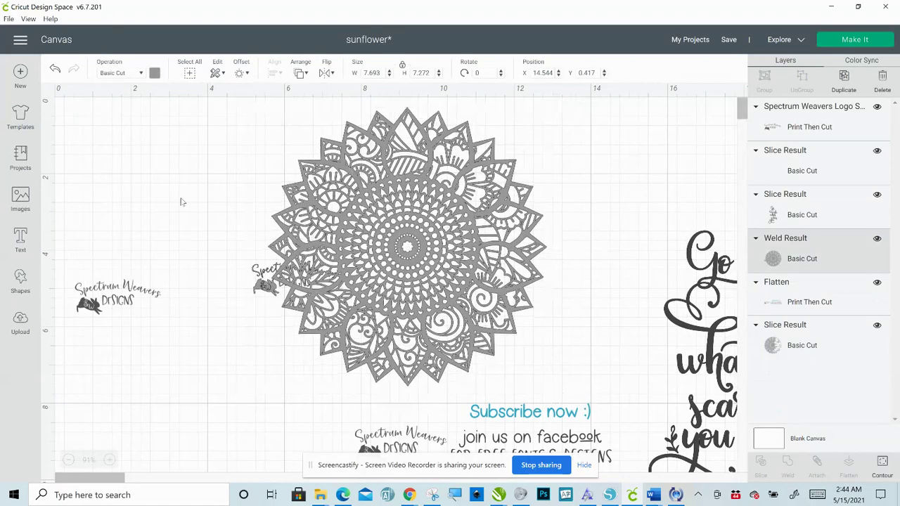
pyautogui.click(93, 309)
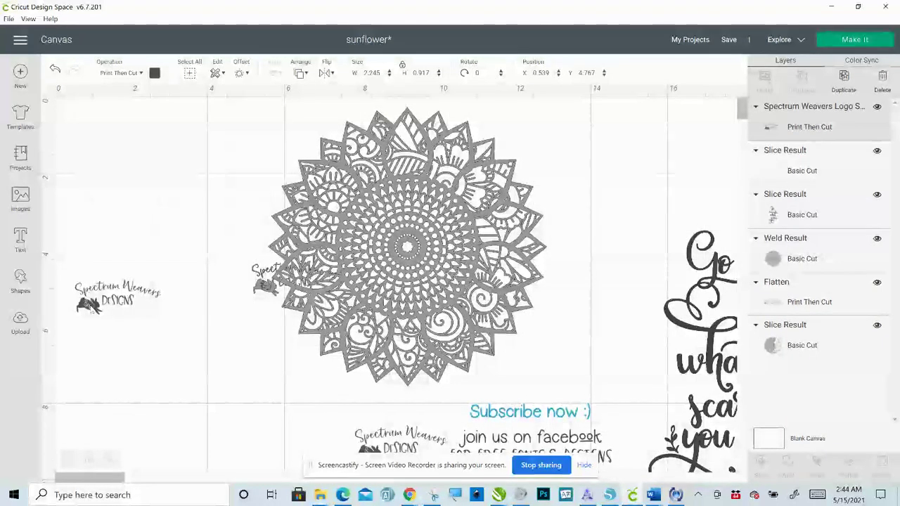
pyautogui.click(67, 304)
pyautogui.click(809, 116)
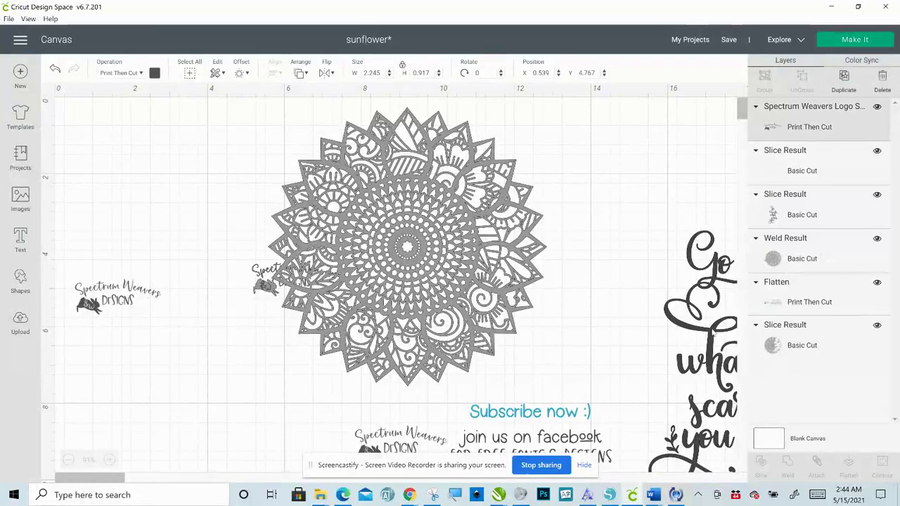
pyautogui.moveTo(713, 334)
pyautogui.mouseDown()
pyautogui.moveTo(682, 313)
pyautogui.moveTo(654, 258)
pyautogui.moveTo(614, 221)
pyautogui.moveTo(598, 232)
pyautogui.mouseUp()
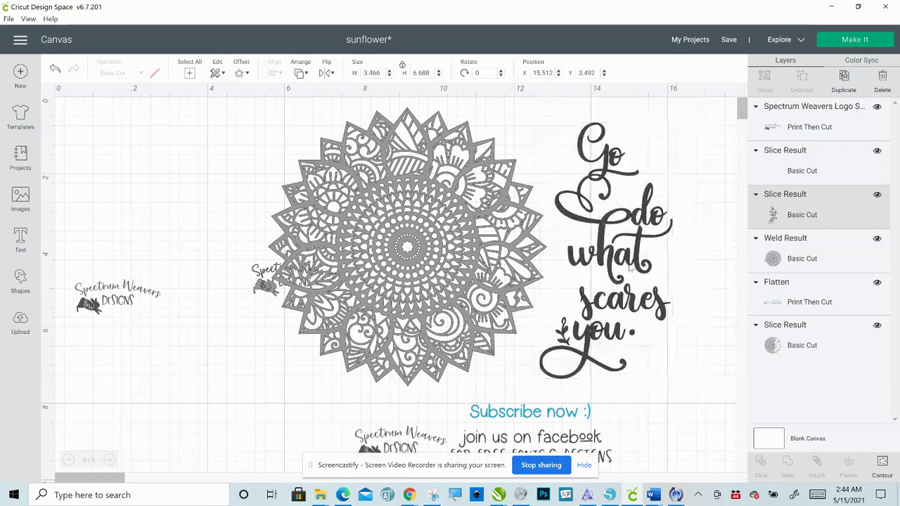
pyautogui.click(588, 275)
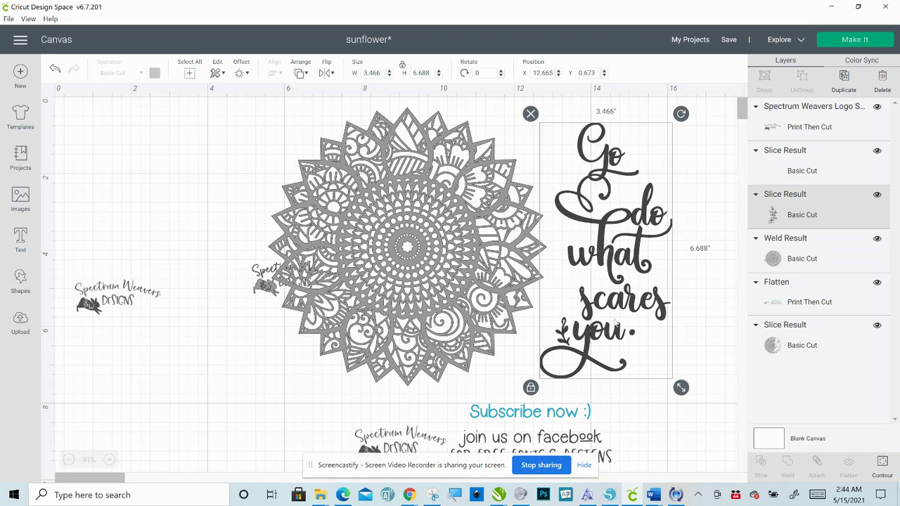
pyautogui.click(691, 307)
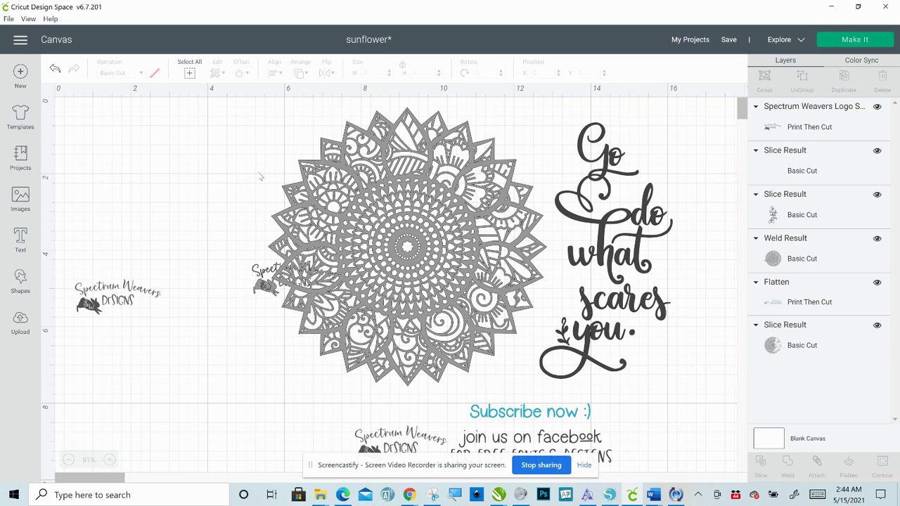
# Outline the 'Go do what scares you' quote with a 0.05 in rounded-corner offset.
pyautogui.click(605, 229)
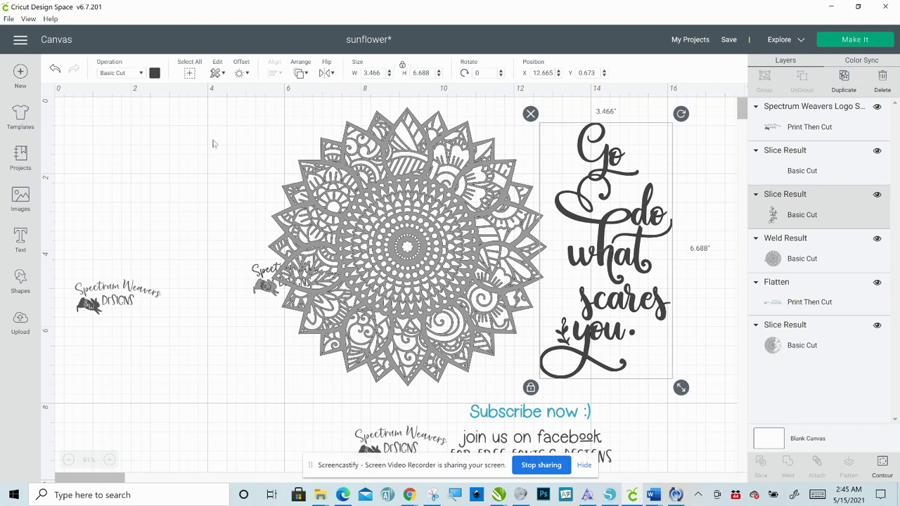
pyautogui.click(241, 75)
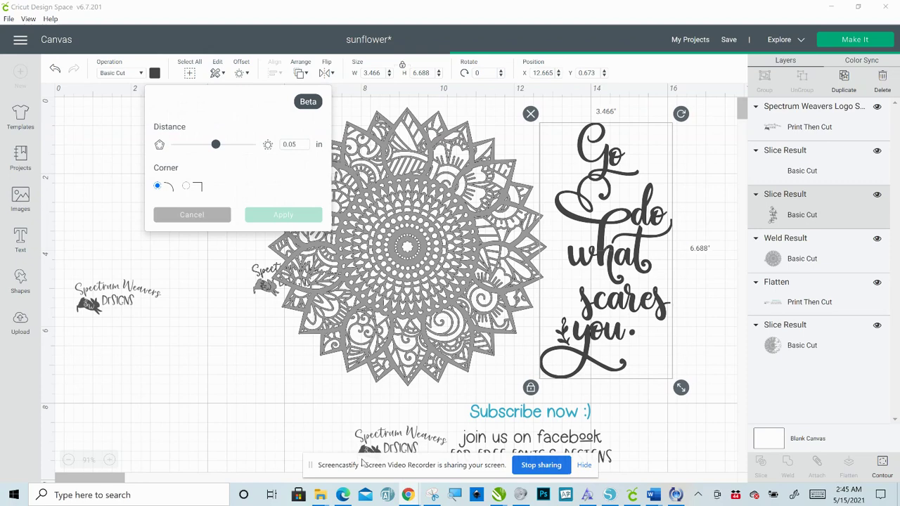
pyautogui.moveTo(362, 461)
pyautogui.mouseDown()
pyautogui.moveTo(403, 476)
pyautogui.moveTo(568, 480)
pyautogui.moveTo(576, 495)
pyautogui.mouseUp()
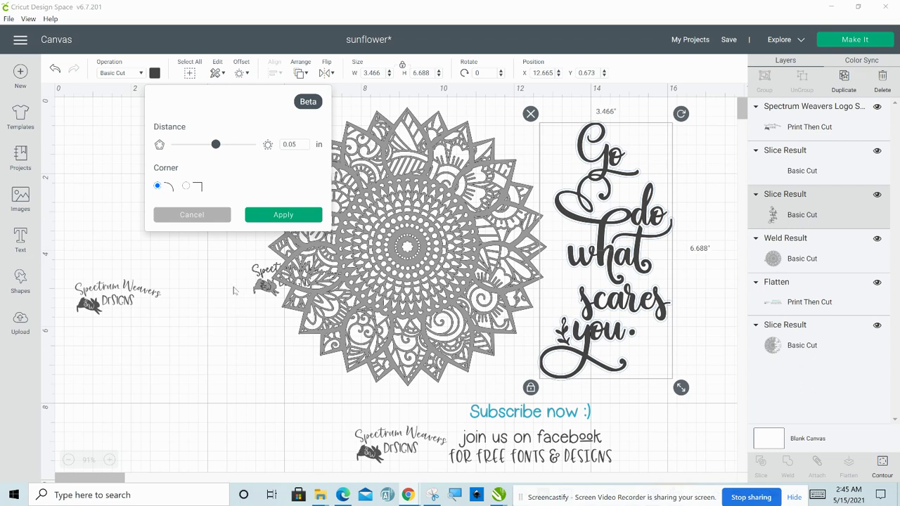
pyautogui.click(281, 215)
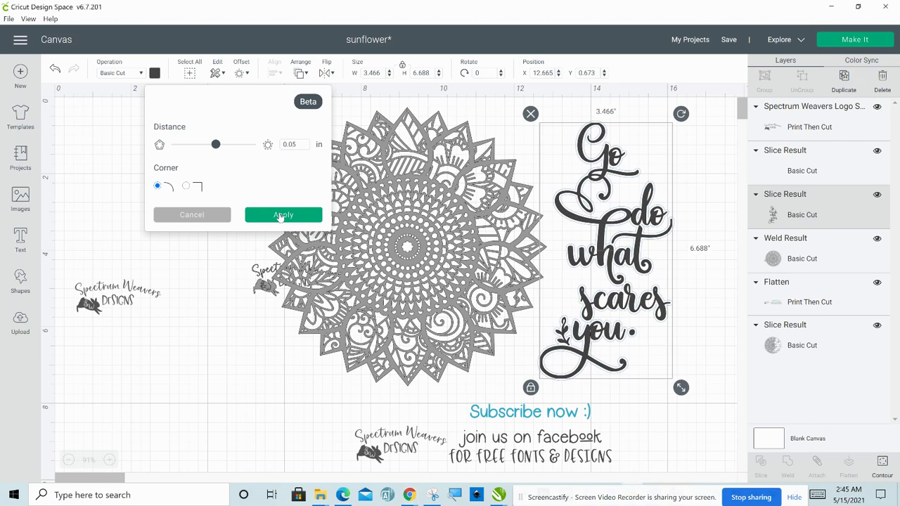
pyautogui.click(282, 215)
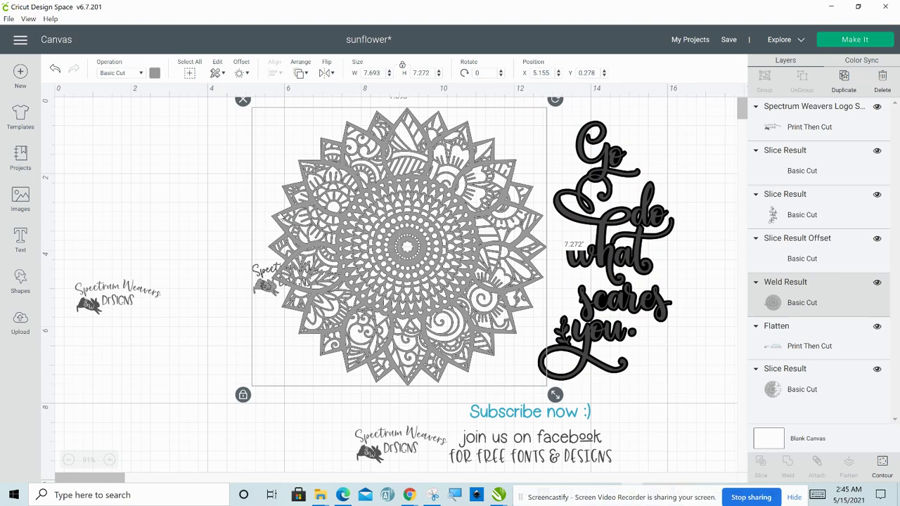
# Move the original quote text to the left of the mandala.
pyautogui.click(641, 222)
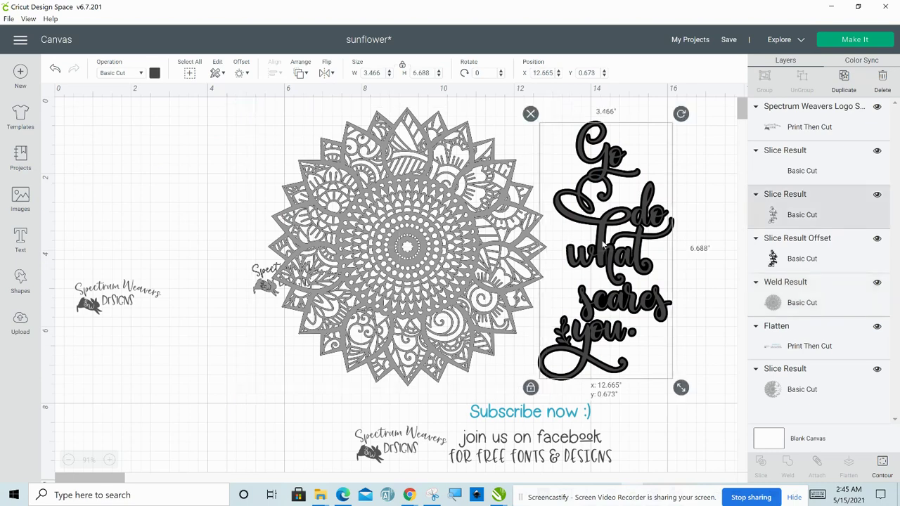
pyautogui.moveTo(603, 243)
pyautogui.mouseDown()
pyautogui.moveTo(195, 243)
pyautogui.moveTo(164, 255)
pyautogui.mouseUp()
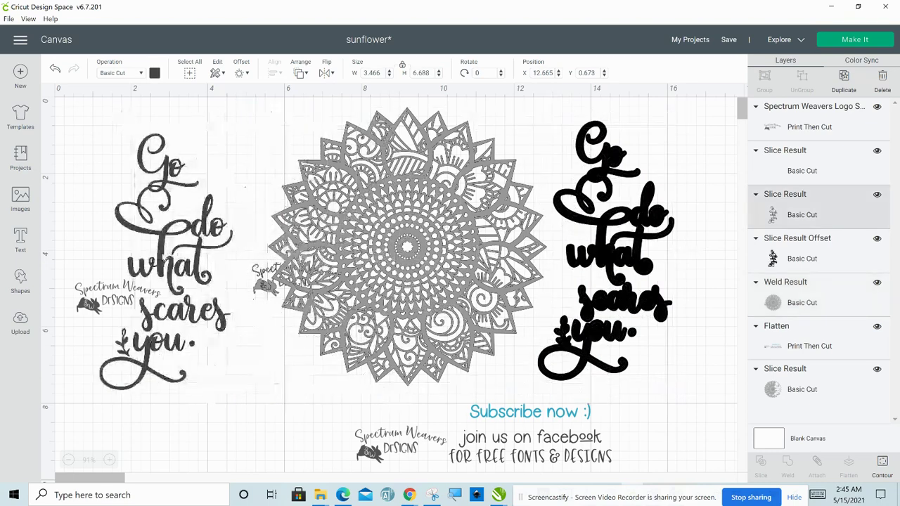
pyautogui.click(703, 295)
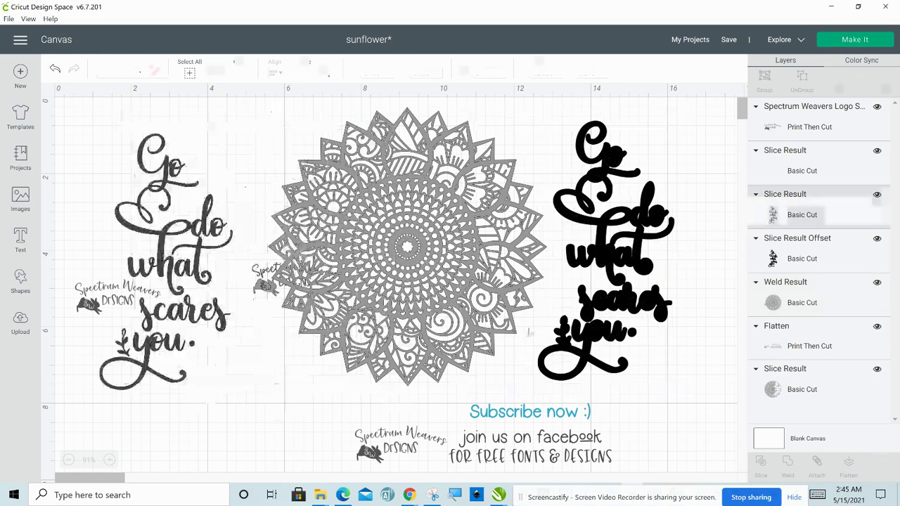
# Add a second 0.05 in offset around the black quote outline.
pyautogui.click(621, 296)
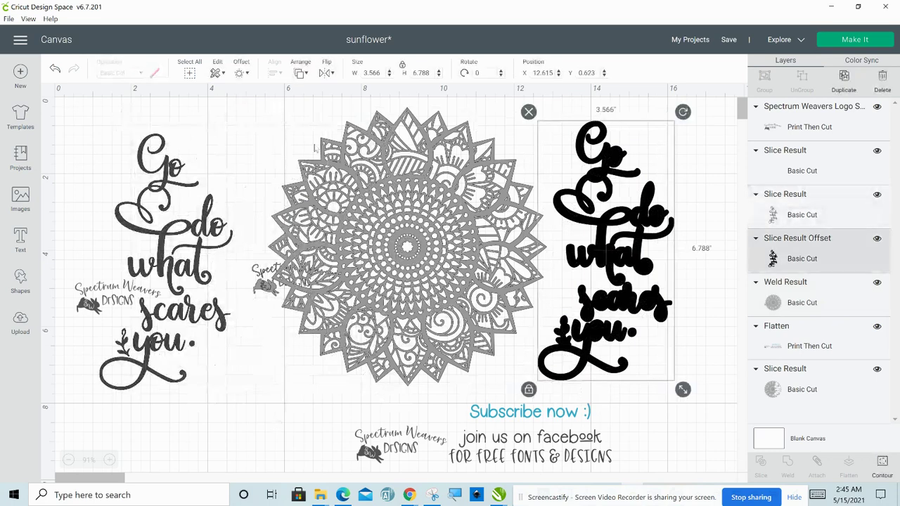
pyautogui.click(240, 74)
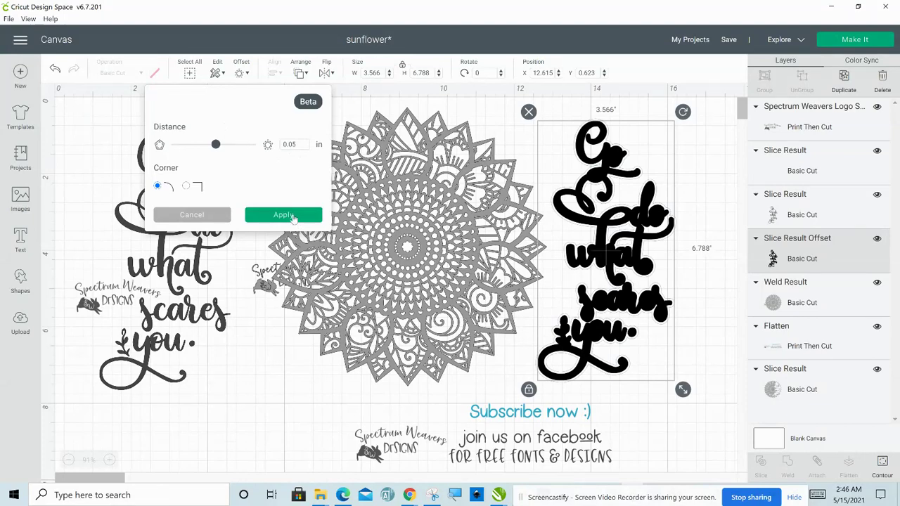
pyautogui.click(292, 216)
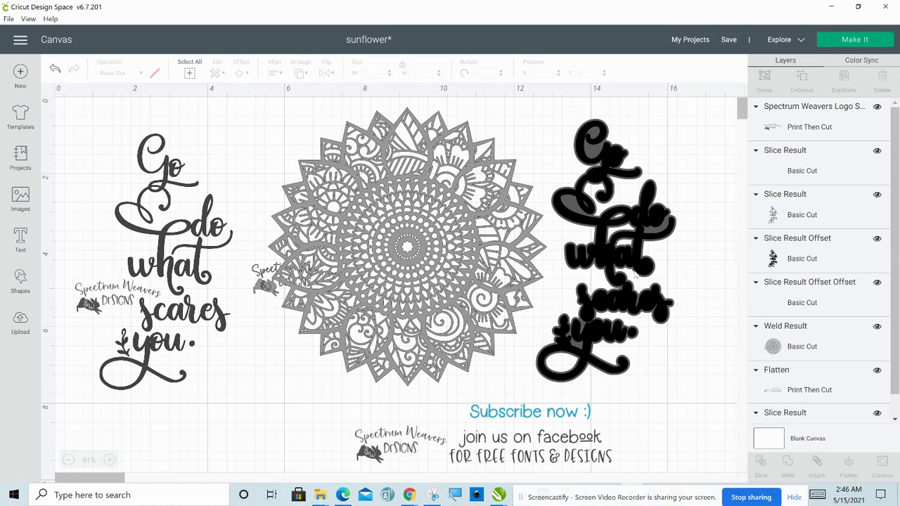
# Stack the black offset and a duplicate of the grey outer offset over the left quote.
pyautogui.moveTo(612, 275); pyautogui.dragTo(173, 270)
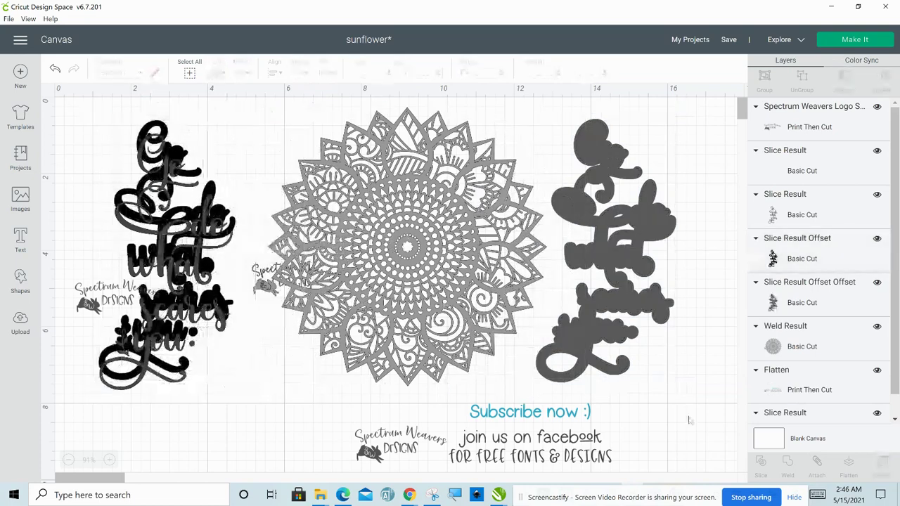
pyautogui.click(631, 316)
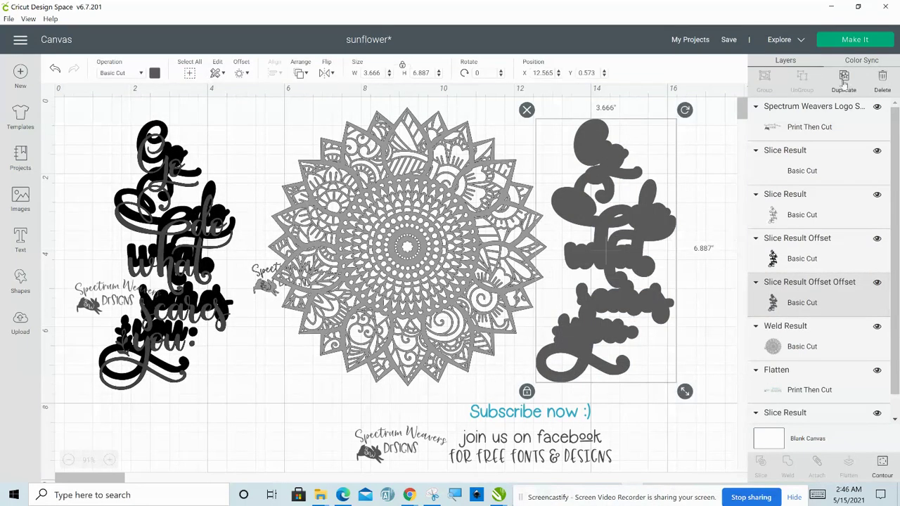
pyautogui.click(844, 78)
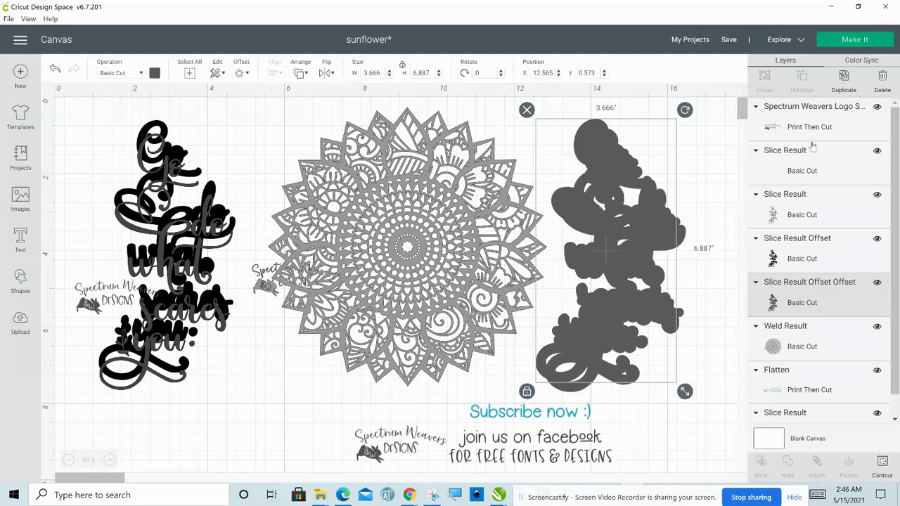
pyautogui.click(681, 436)
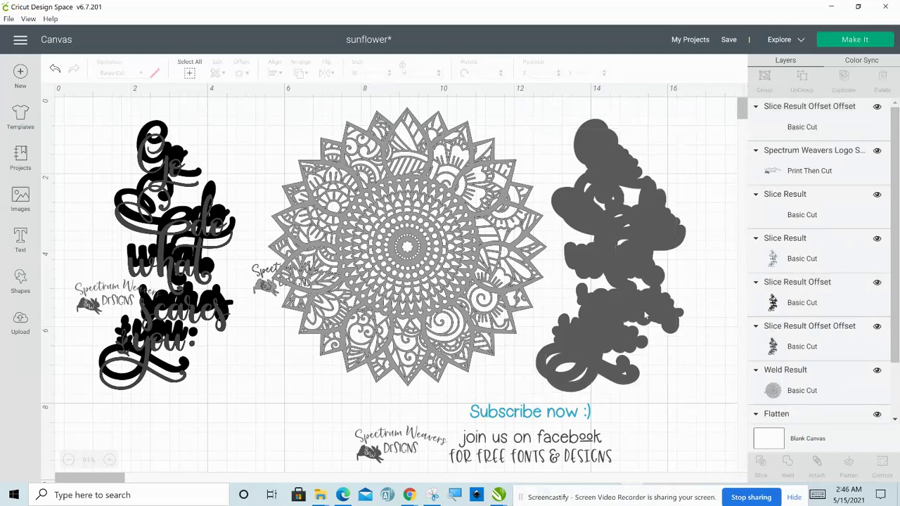
pyautogui.moveTo(608, 244); pyautogui.dragTo(189, 240)
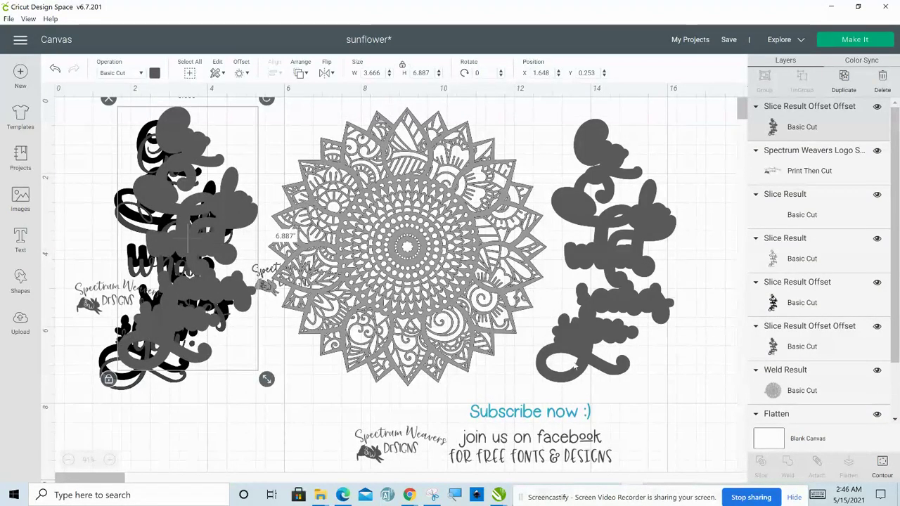
# Drop the grey outline over the mandala's right half at X 8.967, Y 0.489, then select both.
pyautogui.click(654, 419)
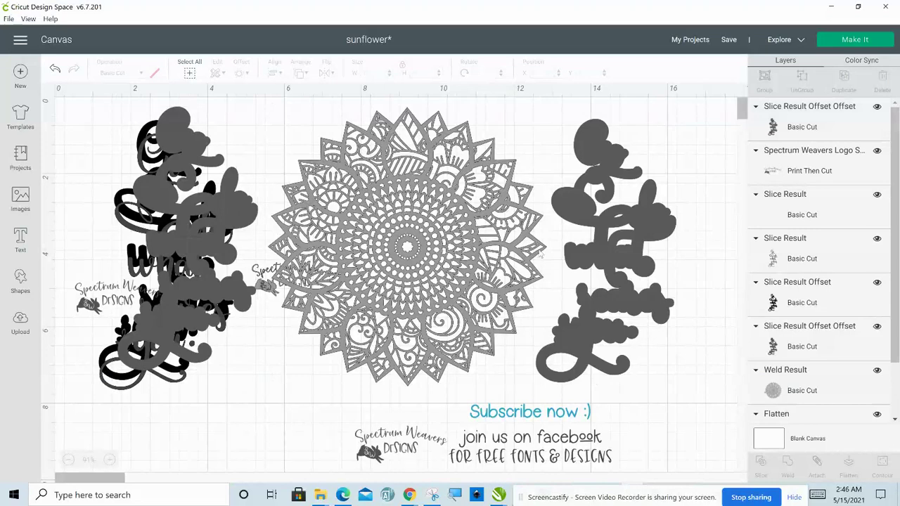
pyautogui.moveTo(601, 234); pyautogui.dragTo(467, 234)
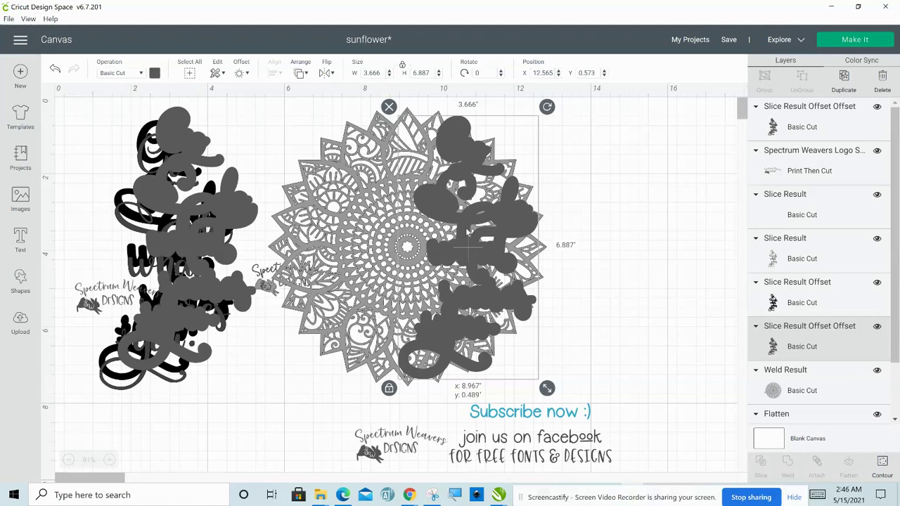
pyautogui.moveTo(467, 232); pyautogui.dragTo(467, 232)
pyautogui.click(616, 263)
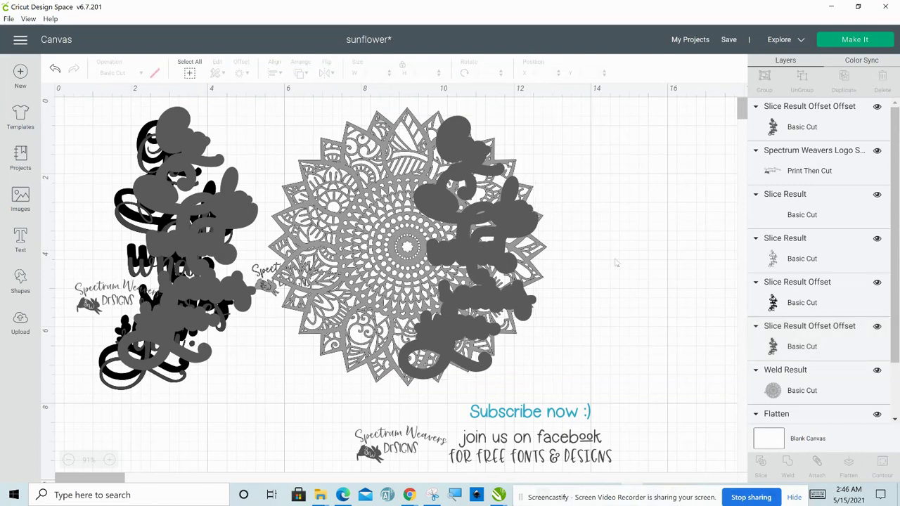
pyautogui.moveTo(615, 259)
pyautogui.mouseDown()
pyautogui.moveTo(539, 257)
pyautogui.moveTo(426, 218)
pyautogui.mouseUp()
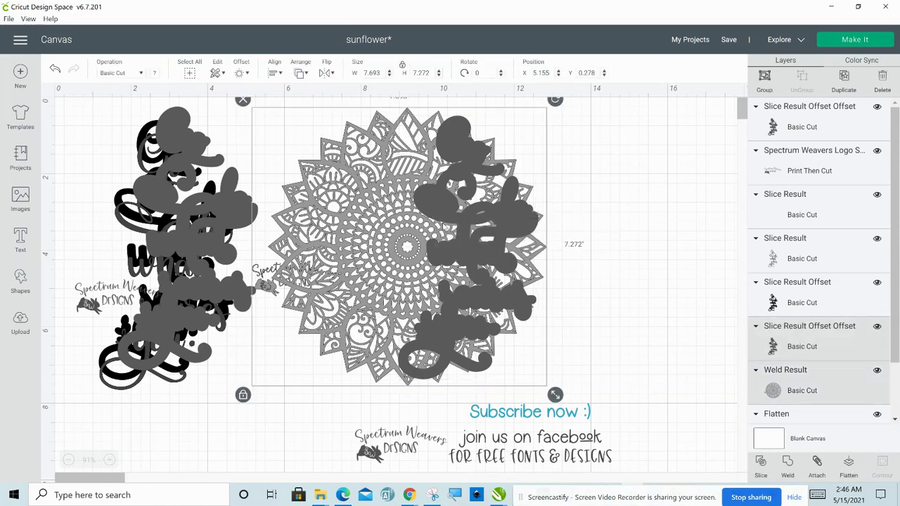
# Slice the sunflower mandala with the overlapping grey quote offset to create Slice Result layers.
pyautogui.click(763, 464)
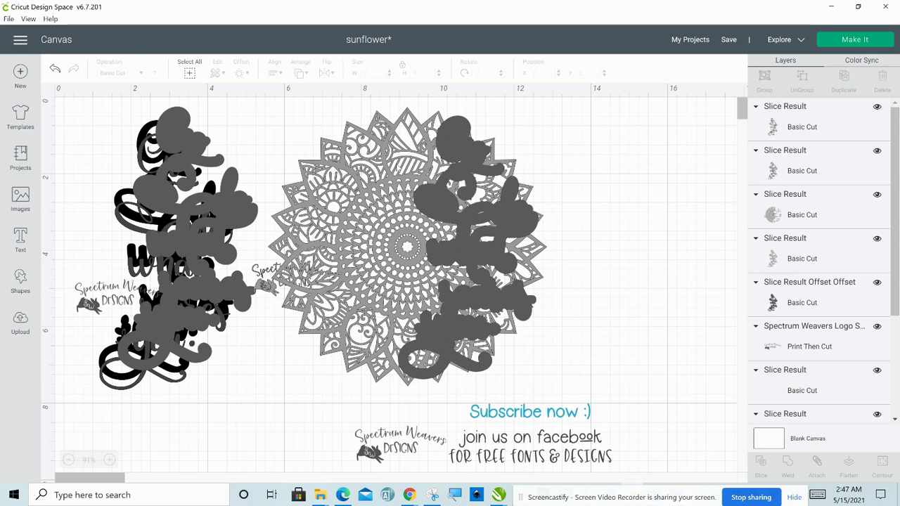
# Delete the pattern-filled and dark quote-shaped slice pieces.
pyautogui.moveTo(398, 167)
pyautogui.mouseDown()
pyautogui.moveTo(562, 204)
pyautogui.moveTo(586, 200)
pyautogui.mouseUp()
pyautogui.click(586, 200)
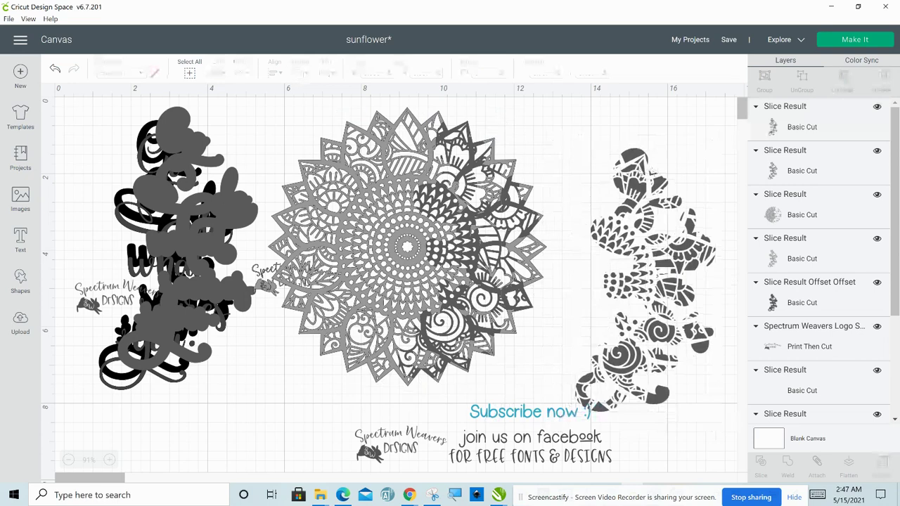
pyautogui.click(802, 123)
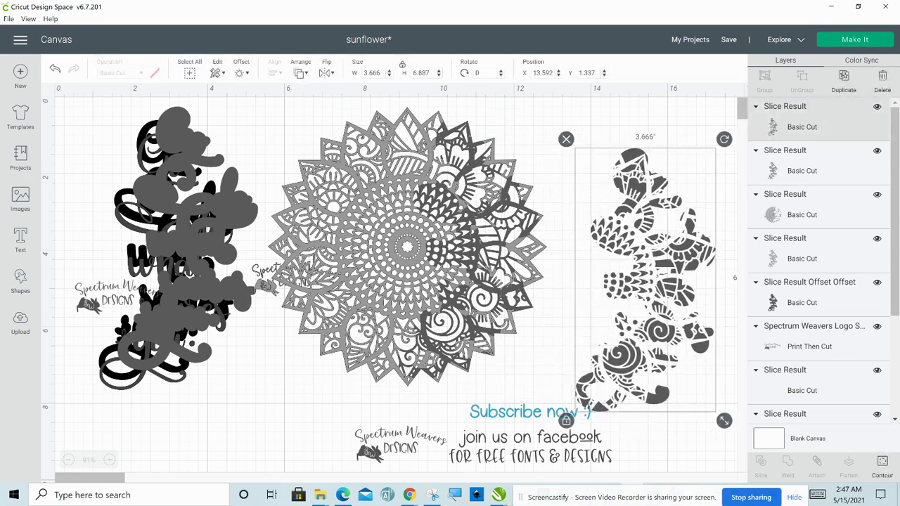
pyautogui.press('Delete')
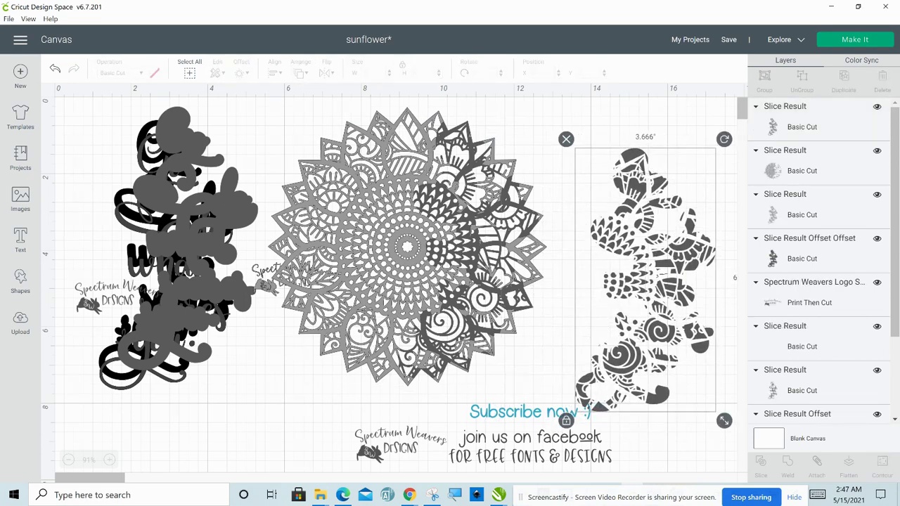
pyautogui.click(802, 123)
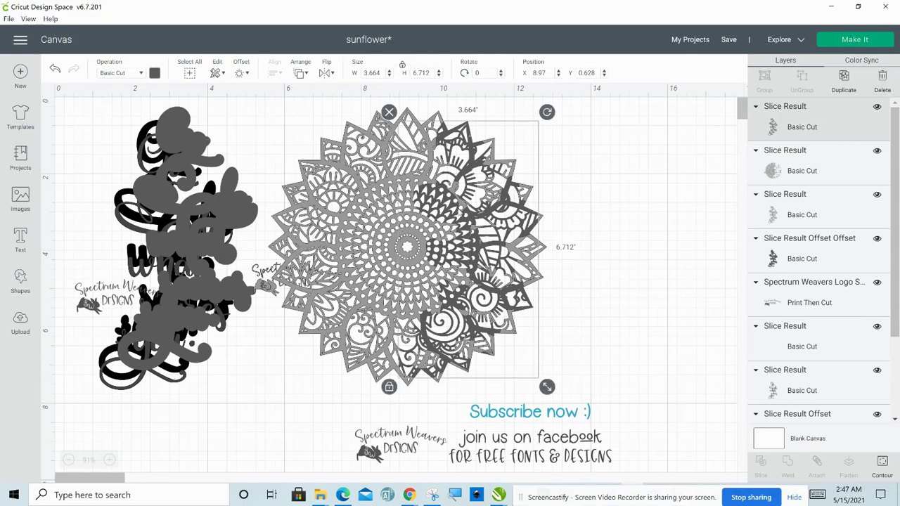
pyautogui.press('Delete')
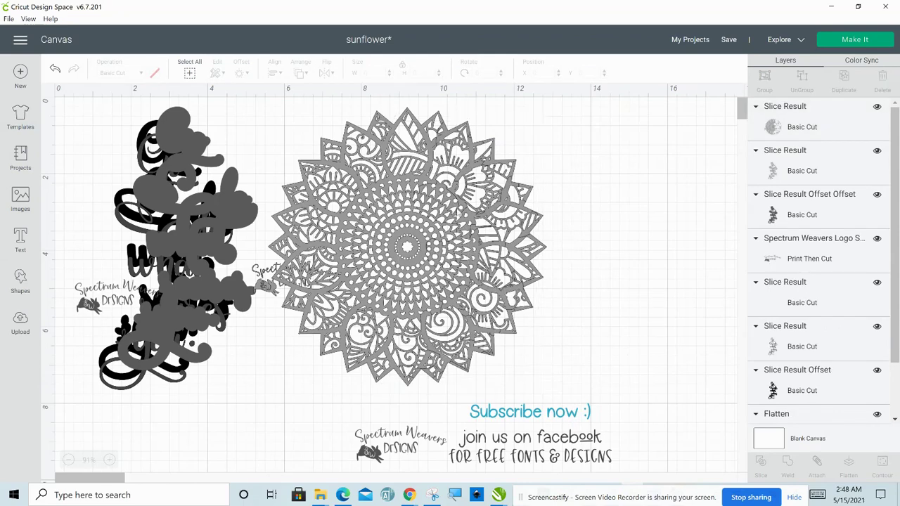
# Move the cut-out sunflower left and delete the leftover mandala fragments.
pyautogui.click(452, 204)
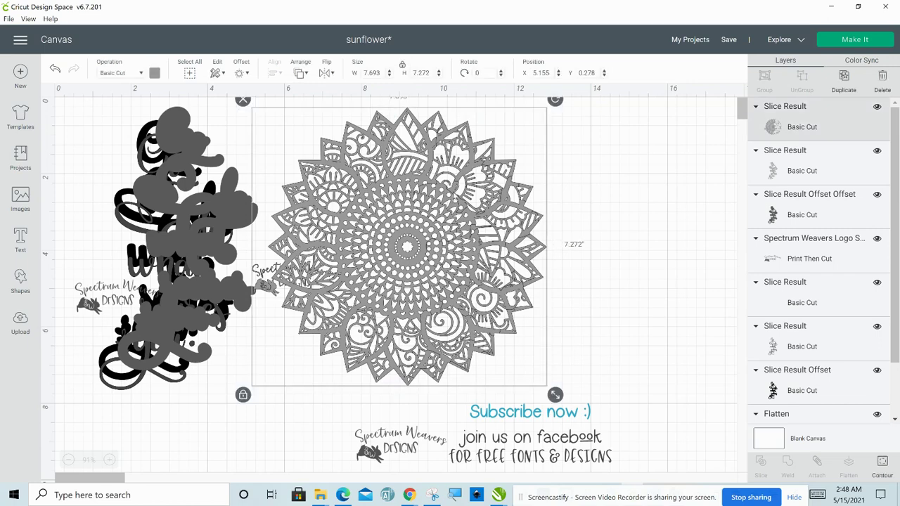
pyautogui.moveTo(427, 230); pyautogui.dragTo(279, 230)
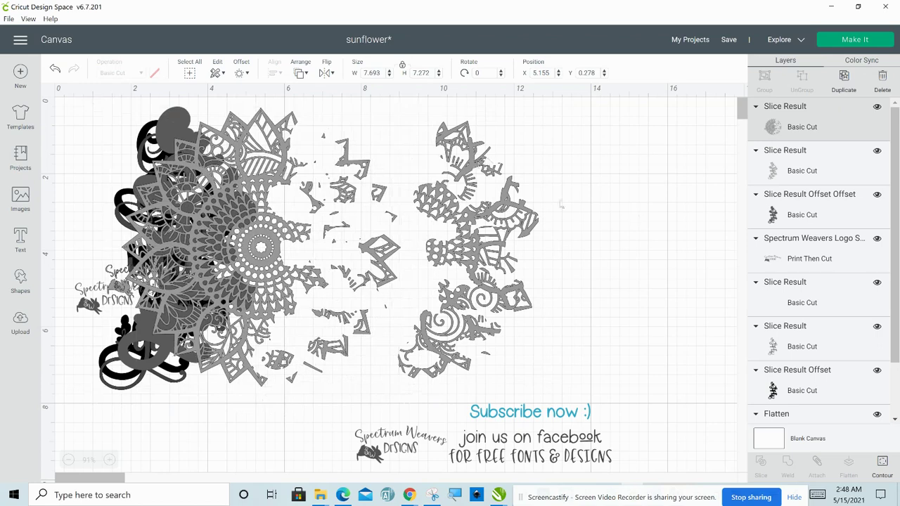
pyautogui.click(476, 169)
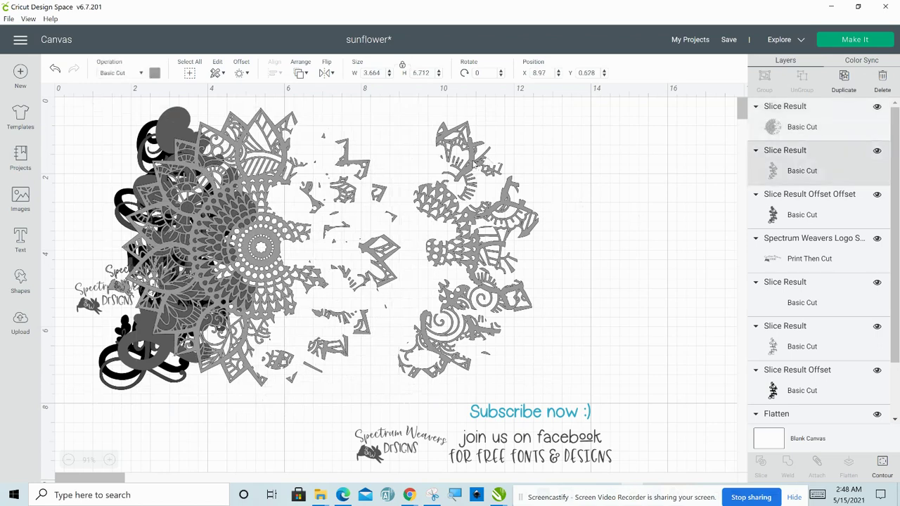
pyautogui.click(480, 184)
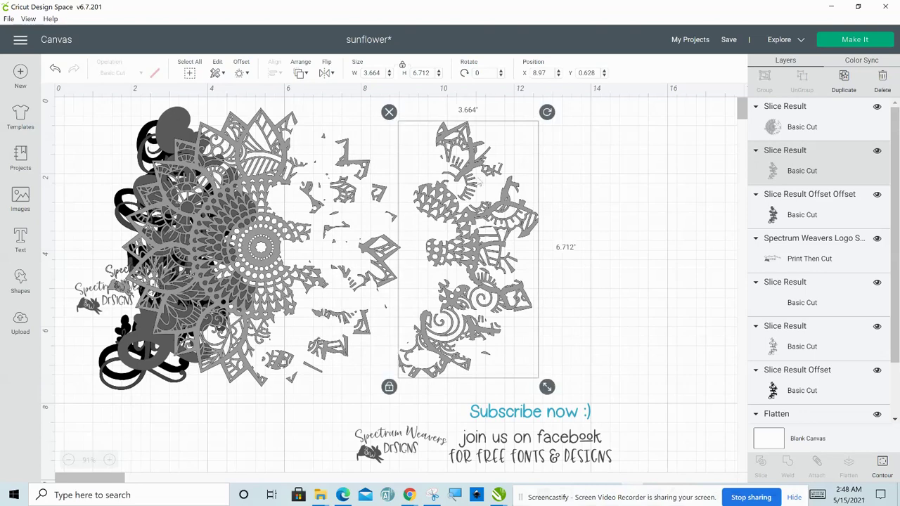
pyautogui.press('Delete')
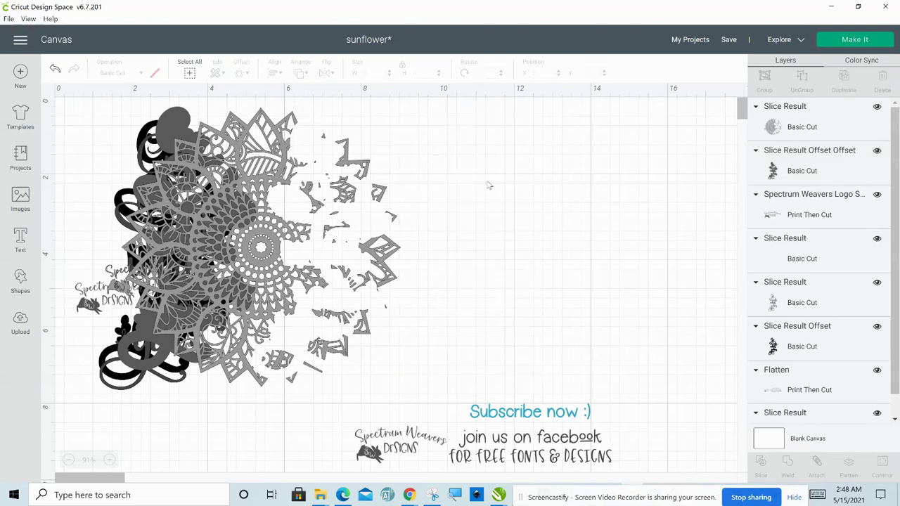
# Spread out the quote pieces, with the grey offset in the middle and the thin script beside the sunflower.
pyautogui.moveTo(260, 247)
pyautogui.mouseDown()
pyautogui.moveTo(475, 244)
pyautogui.moveTo(366, 233)
pyautogui.moveTo(546, 233)
pyautogui.mouseUp()
pyautogui.moveTo(698, 231); pyautogui.dragTo(713, 233)
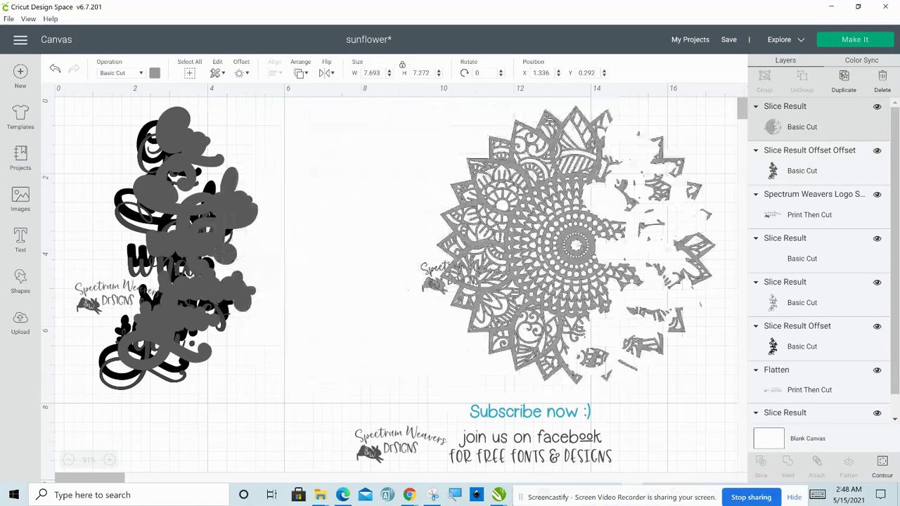
pyautogui.hotkey('ctrl', 'z')
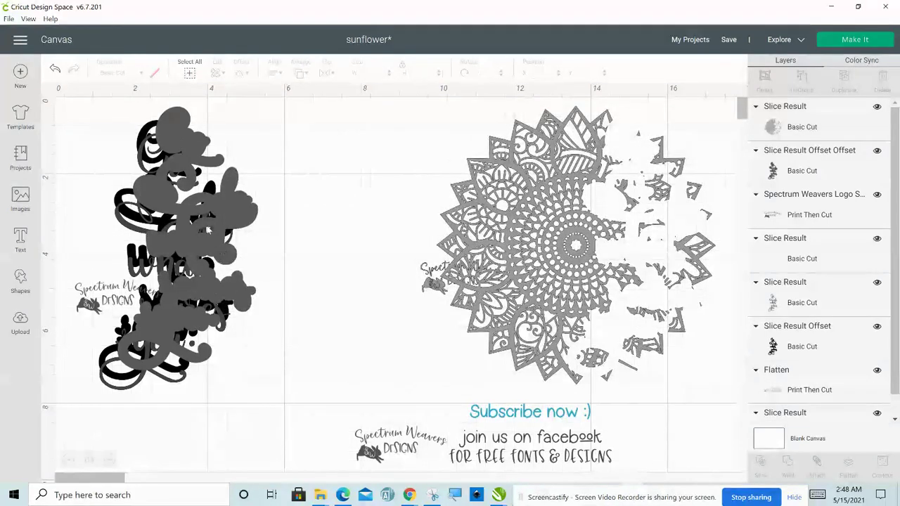
pyautogui.moveTo(198, 239)
pyautogui.mouseDown()
pyautogui.moveTo(317, 257)
pyautogui.moveTo(376, 244)
pyautogui.mouseUp()
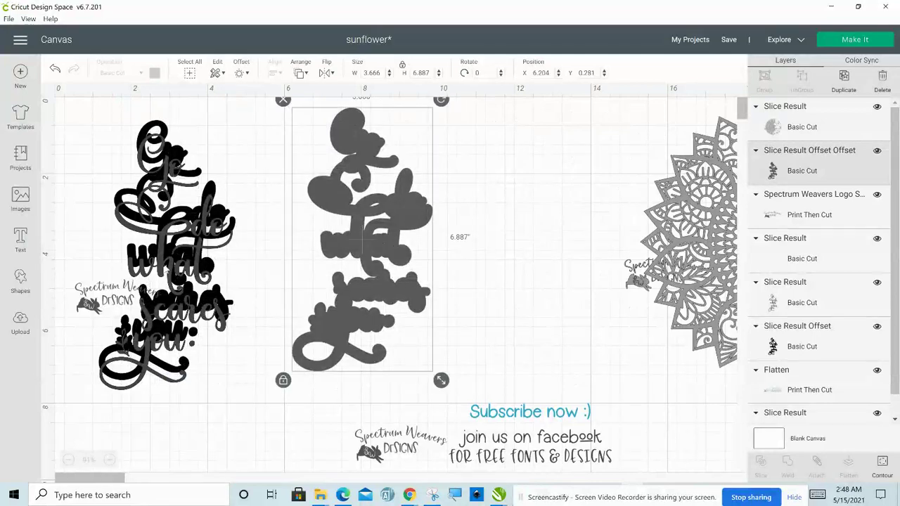
pyautogui.moveTo(169, 246); pyautogui.dragTo(642, 245)
pyautogui.moveTo(189, 255)
pyautogui.mouseDown()
pyautogui.moveTo(350, 244)
pyautogui.moveTo(248, 244)
pyautogui.moveTo(244, 272)
pyautogui.mouseUp()
# Bring the black script quote to the front and centre-align it on the grey offset outline.
pyautogui.rightClick(221, 274)
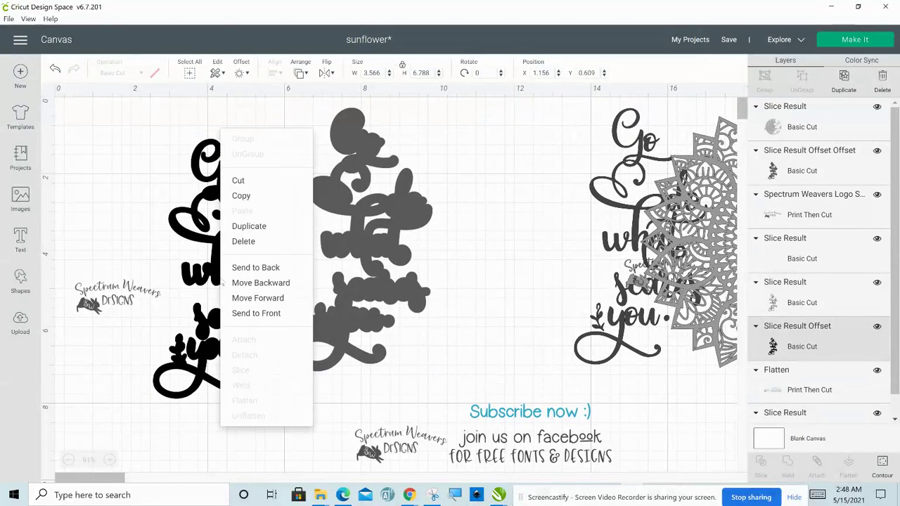
pyautogui.click(256, 313)
pyautogui.moveTo(223, 247)
pyautogui.mouseDown()
pyautogui.moveTo(279, 243)
pyautogui.moveTo(367, 217)
pyautogui.mouseUp()
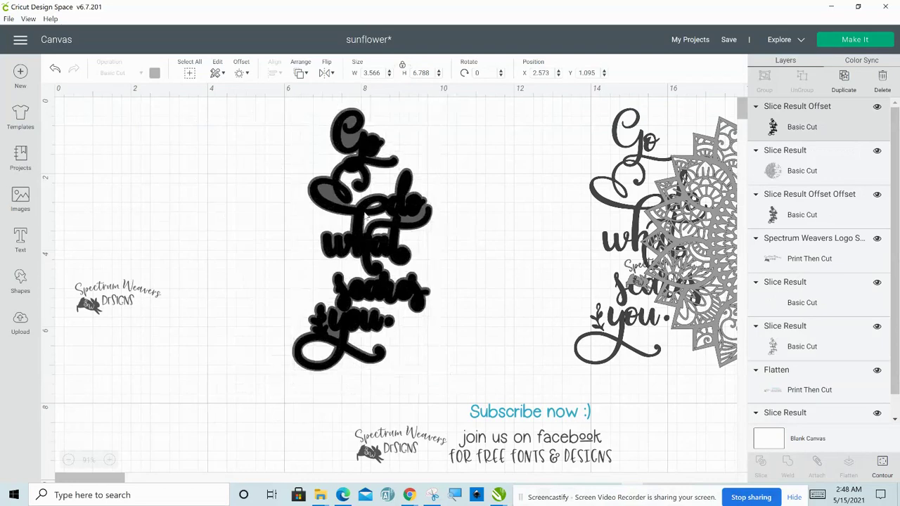
pyautogui.click(410, 209)
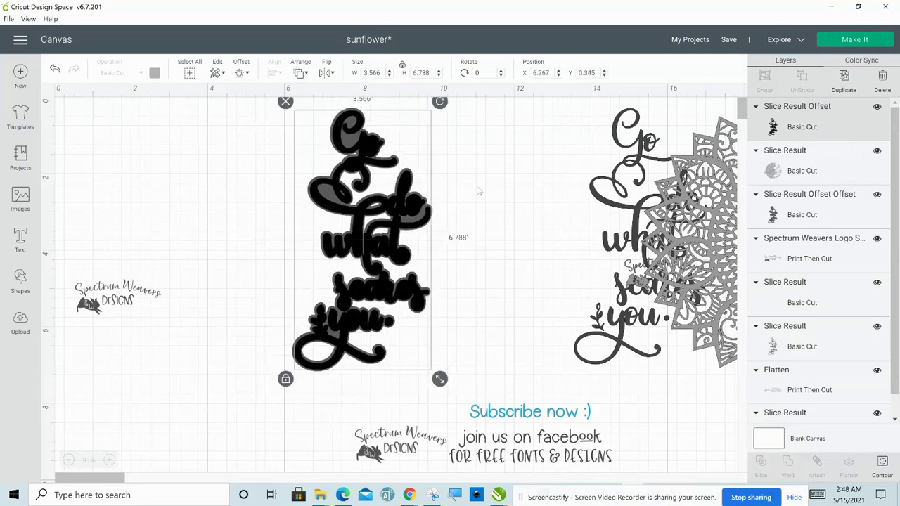
pyautogui.moveTo(478, 188); pyautogui.dragTo(338, 225)
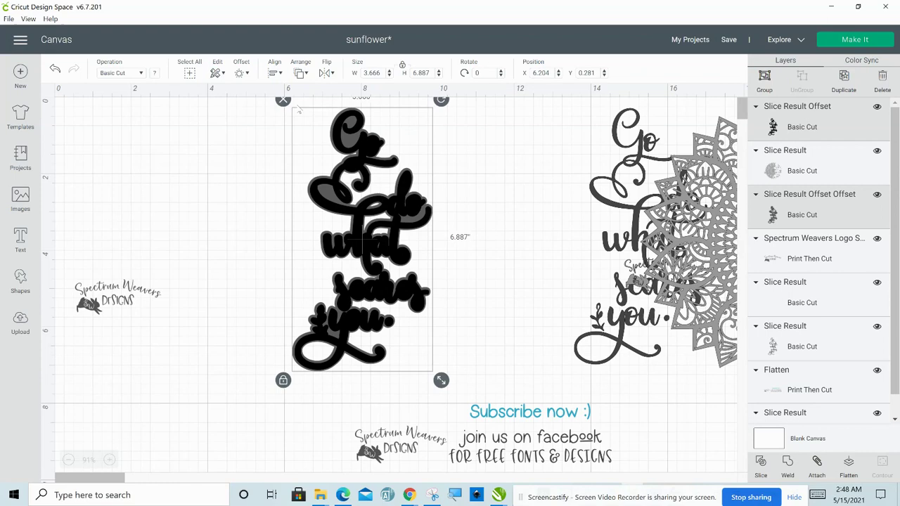
pyautogui.click(275, 73)
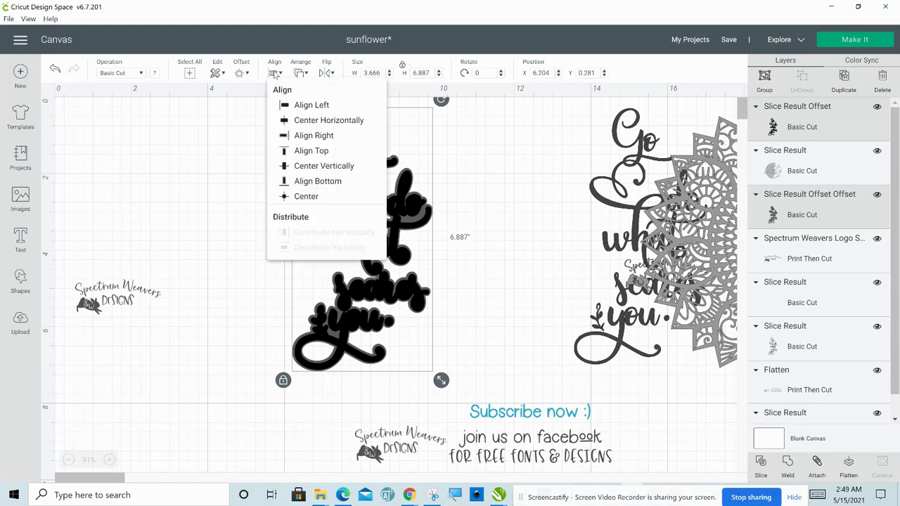
pyautogui.click(301, 199)
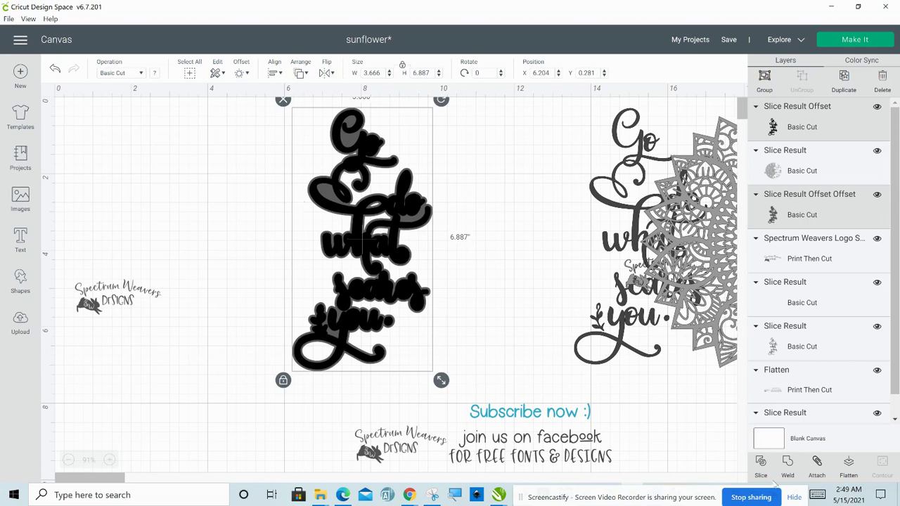
# Select the black offset text and drag it aside to reveal the grey layer beneath.
pyautogui.click(761, 462)
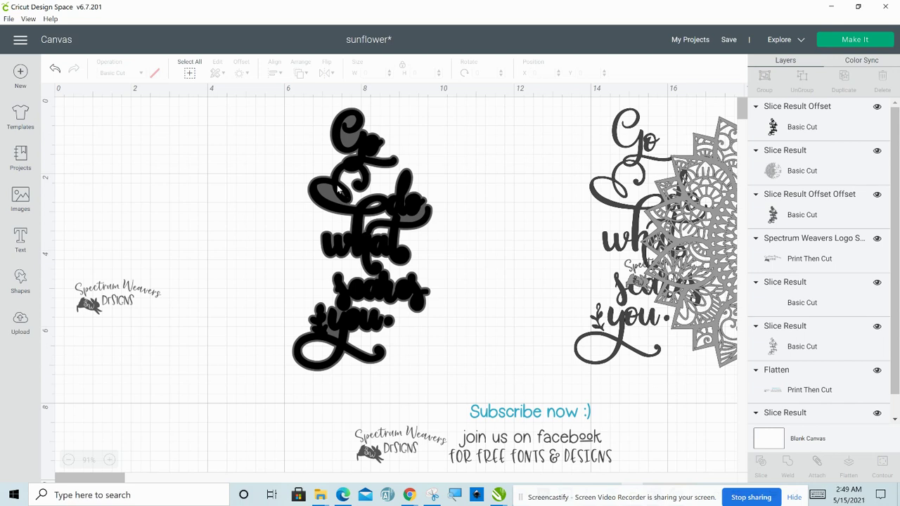
pyautogui.click(340, 192)
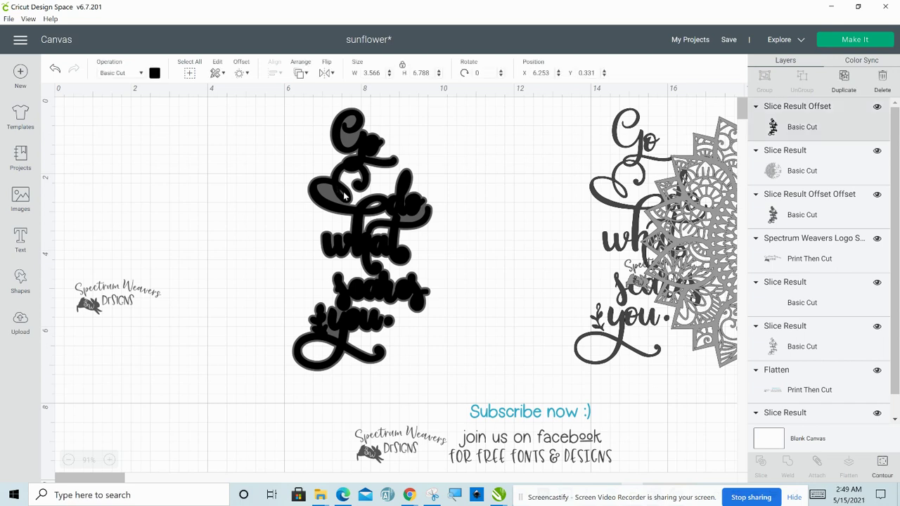
pyautogui.moveTo(340, 191)
pyautogui.mouseDown()
pyautogui.moveTo(446, 223)
pyautogui.moveTo(488, 226)
pyautogui.moveTo(480, 221)
pyautogui.mouseUp()
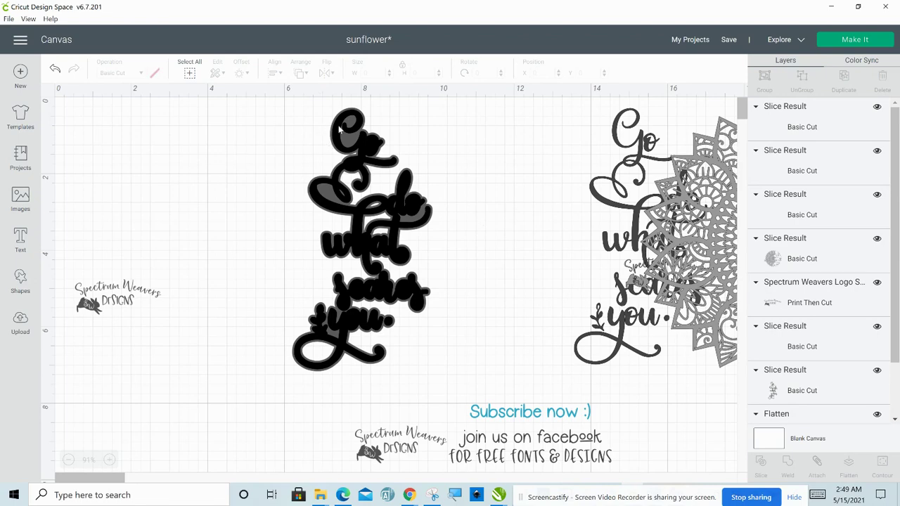
# Delete the black text slice piece and move the hollow outline copy to the left.
pyautogui.moveTo(343, 128); pyautogui.dragTo(536, 140)
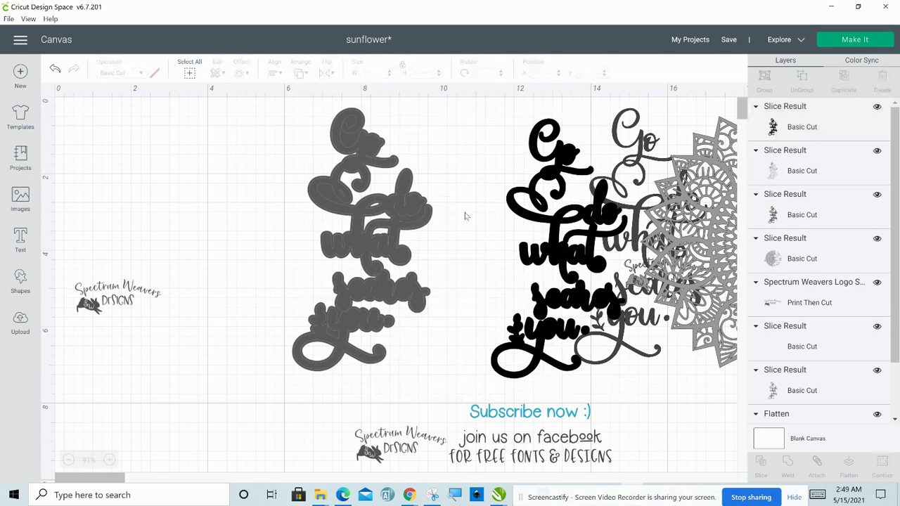
pyautogui.click(526, 211)
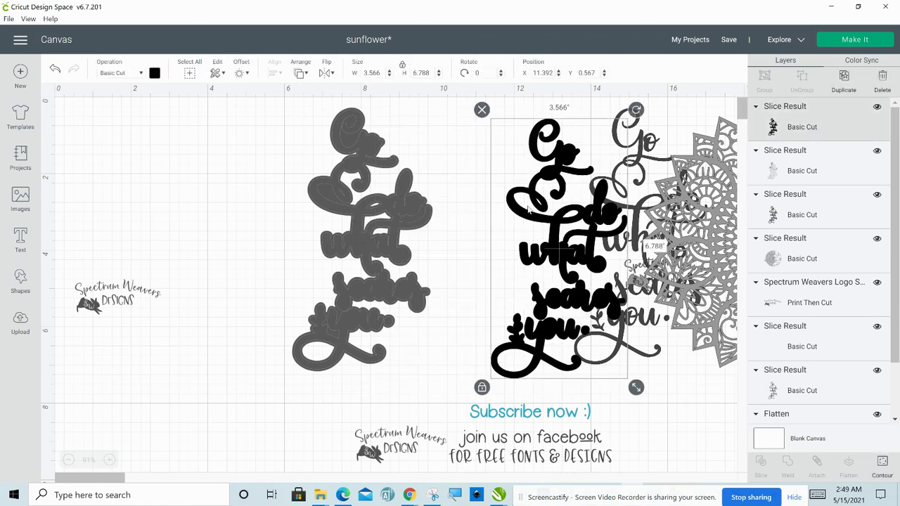
pyautogui.press('Delete')
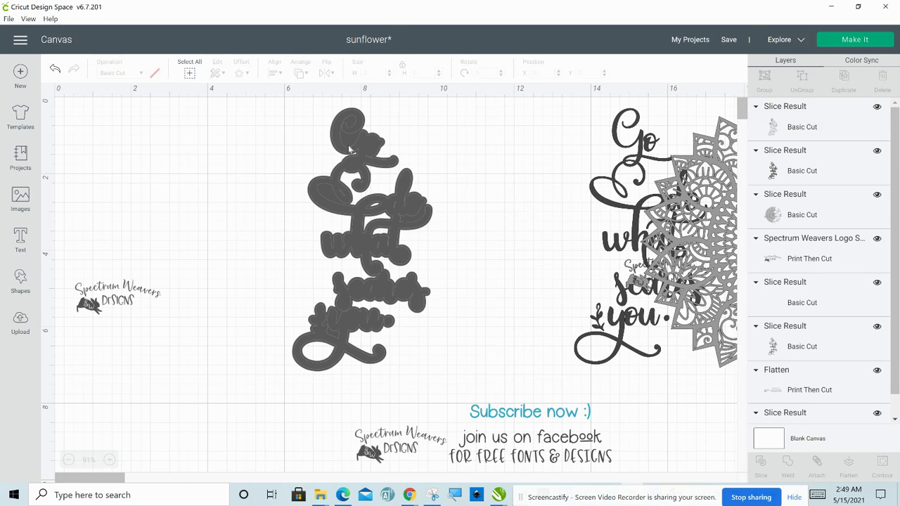
pyautogui.click(349, 154)
pyautogui.moveTo(349, 153)
pyautogui.mouseDown()
pyautogui.moveTo(211, 169)
pyautogui.moveTo(164, 156)
pyautogui.mouseUp()
# Delete the filled centre text shape and move the sunflower mandala to the canvas centre.
pyautogui.click(516, 212)
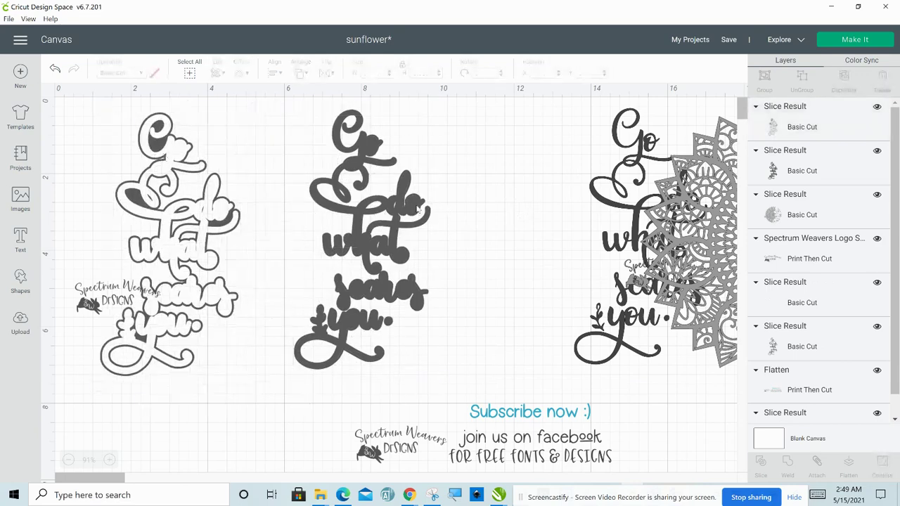
pyautogui.click(419, 208)
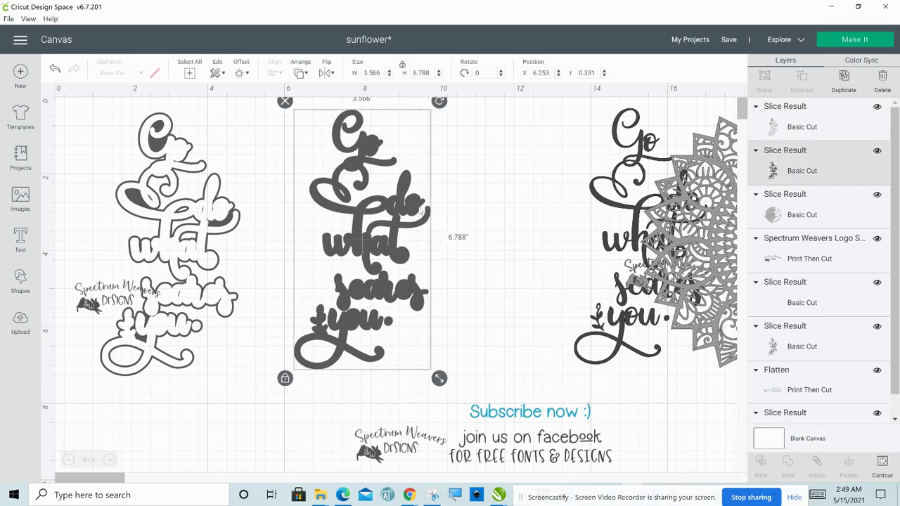
pyautogui.press('Delete')
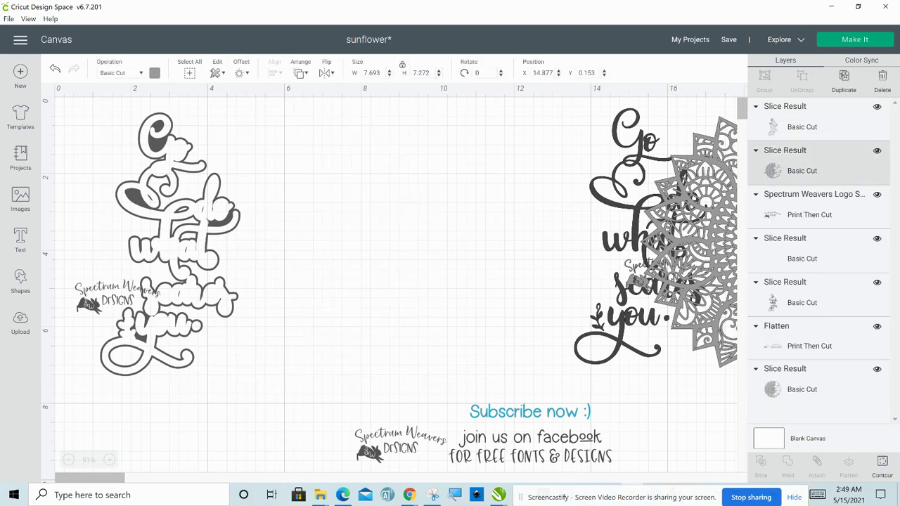
pyautogui.moveTo(697, 232); pyautogui.dragTo(317, 240)
# Bring the sunflower mandala to the front of the arrangement.
pyautogui.click(332, 258)
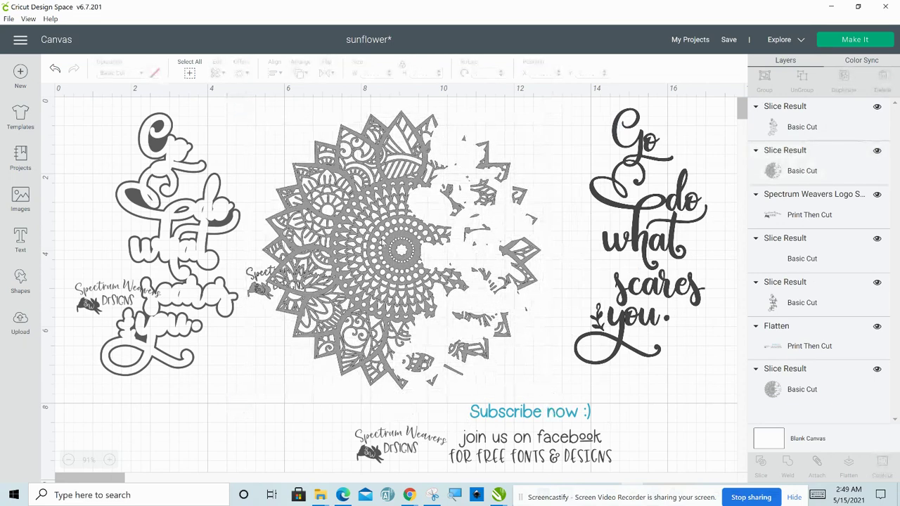
pyautogui.rightClick(383, 241)
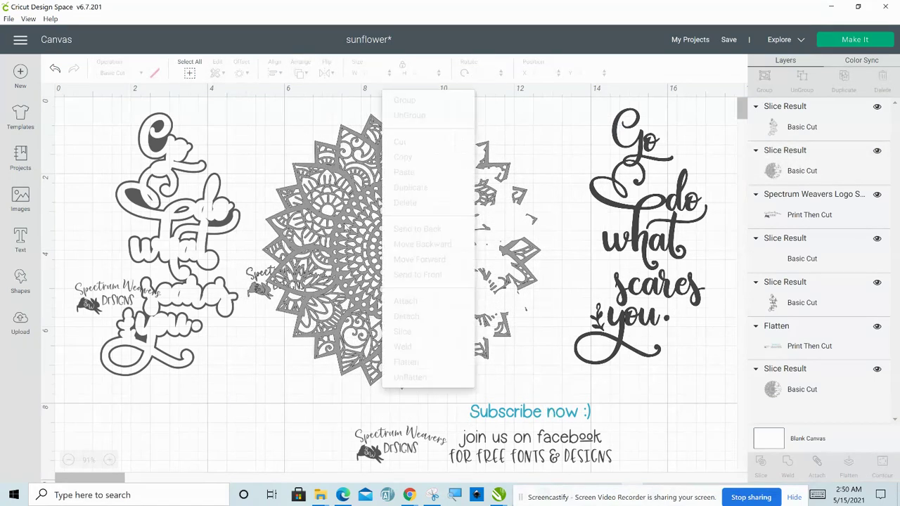
pyautogui.rightClick(346, 227)
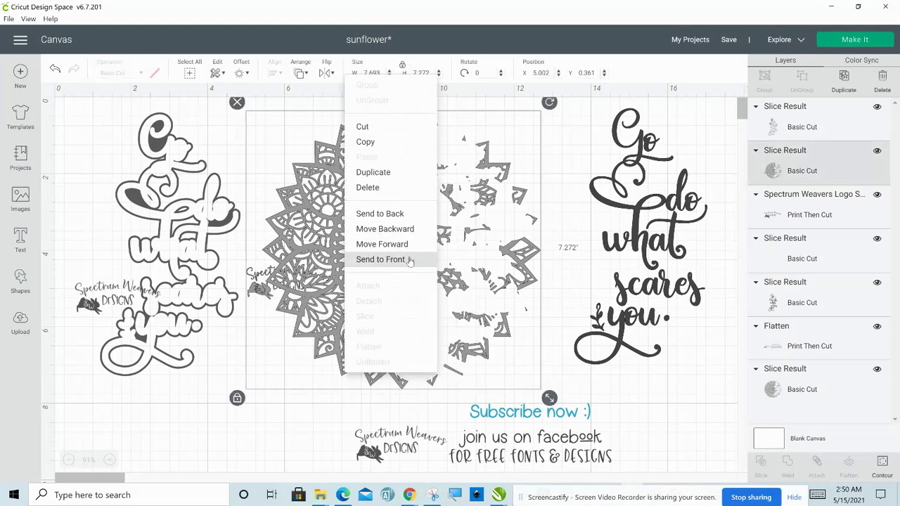
pyautogui.click(381, 260)
# Position the hollow text outline over the right side of the mandala.
pyautogui.click(217, 127)
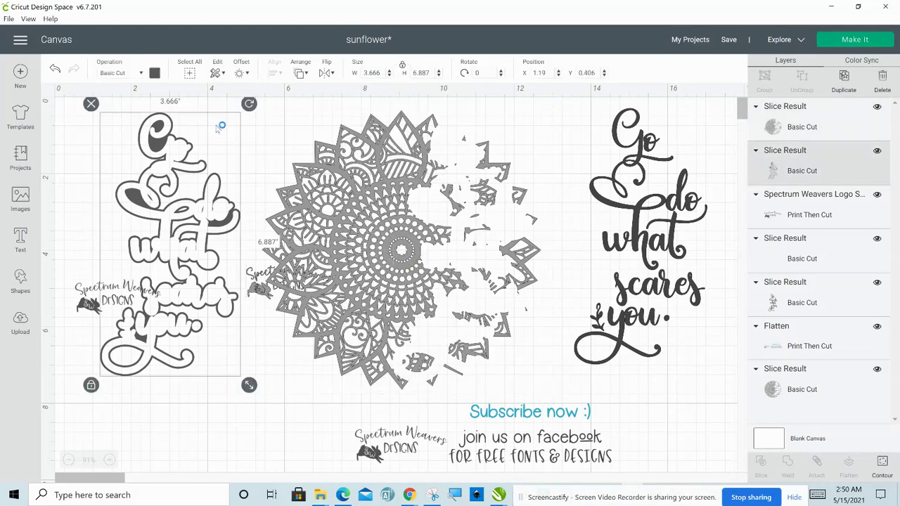
pyautogui.moveTo(187, 151)
pyautogui.mouseDown()
pyautogui.moveTo(275, 169)
pyautogui.moveTo(574, 144)
pyautogui.mouseUp()
pyautogui.click(596, 292)
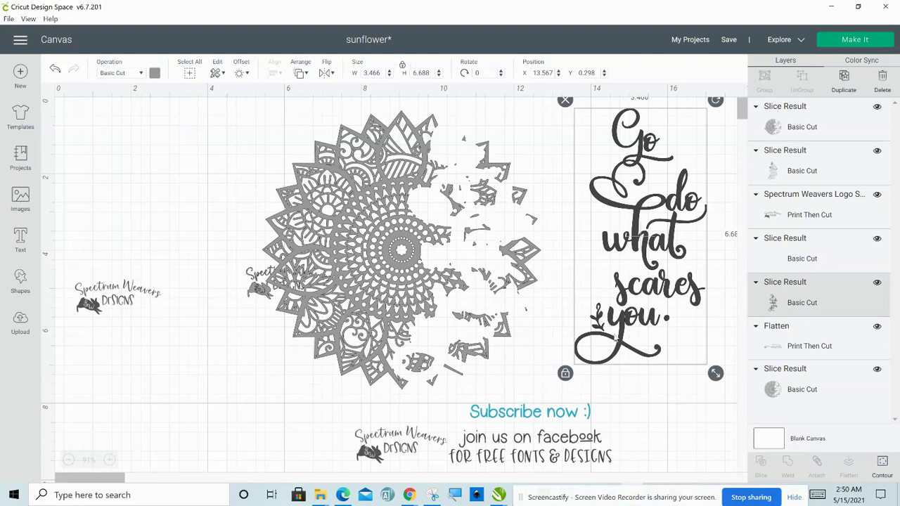
pyautogui.click(540, 358)
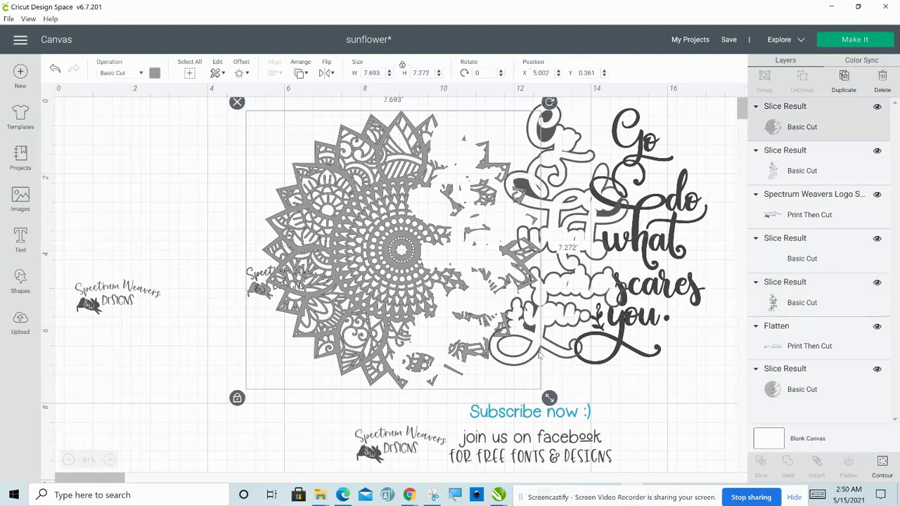
pyautogui.click(552, 352)
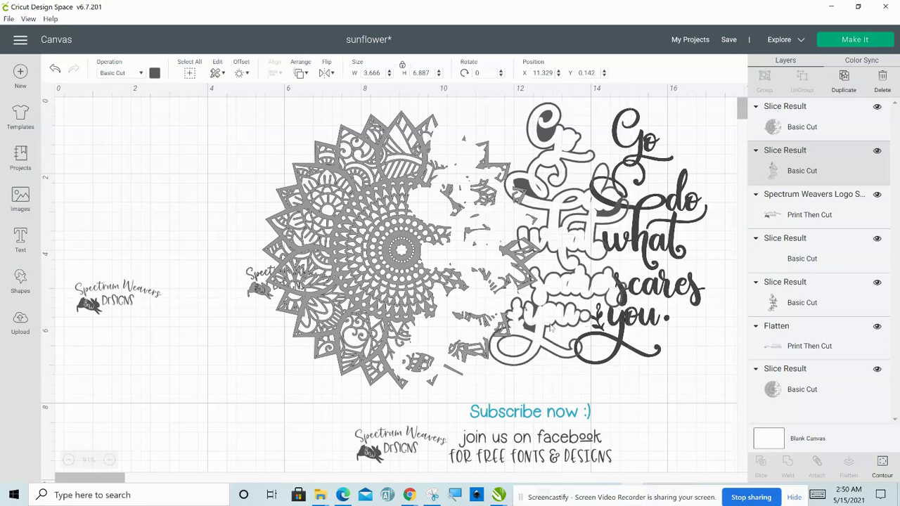
pyautogui.moveTo(552, 327)
pyautogui.mouseDown()
pyautogui.moveTo(540, 350)
pyautogui.moveTo(433, 337)
pyautogui.moveTo(448, 344)
pyautogui.mouseUp()
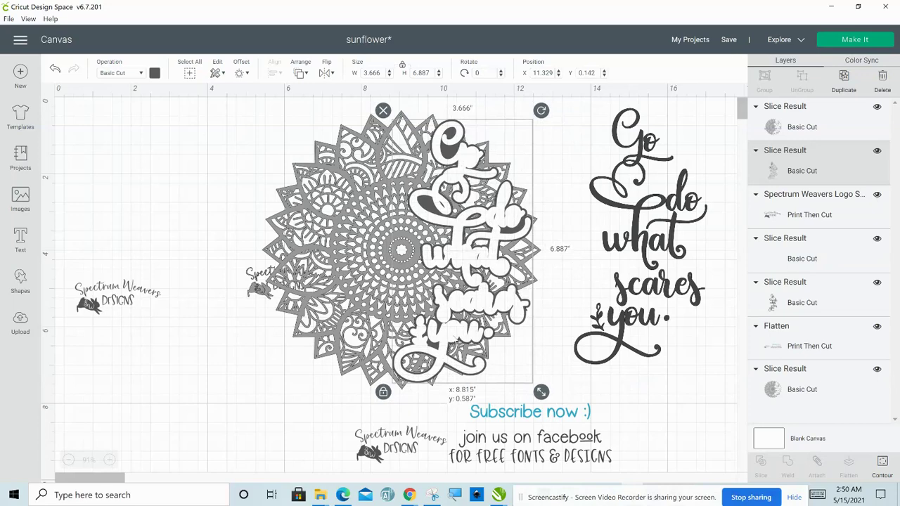
# Box-select the mandala and hollow quote outline and weld them into one Weld Result.
pyautogui.click(191, 162)
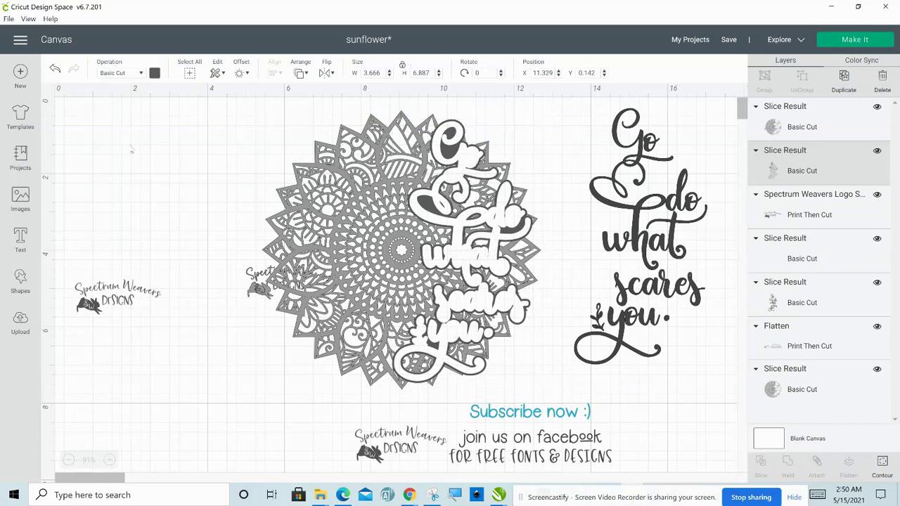
pyautogui.moveTo(130, 144); pyautogui.dragTo(524, 246)
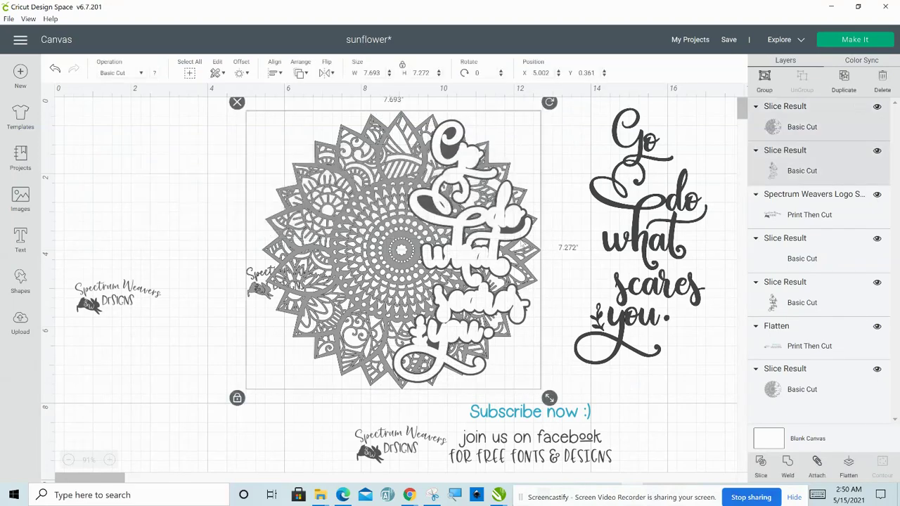
pyautogui.click(787, 470)
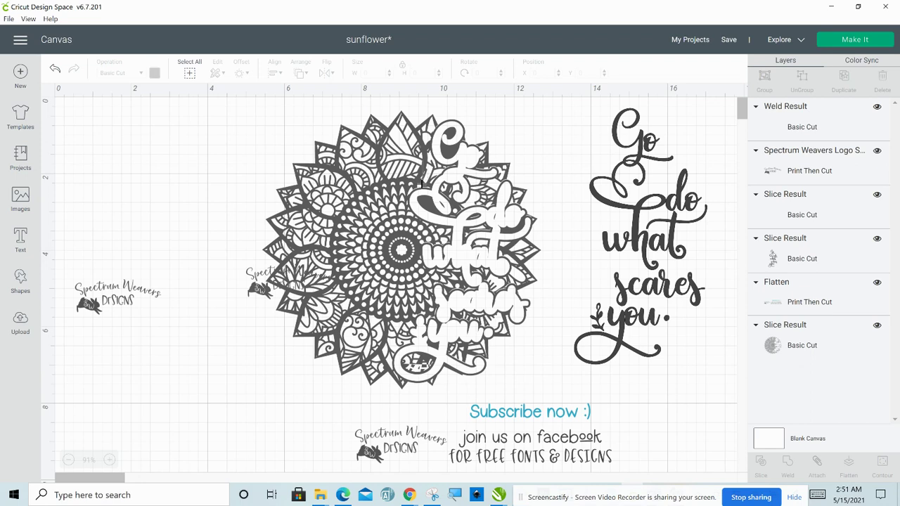
# Change the welded sunflower shape's colour to a light grey.
pyautogui.click(355, 179)
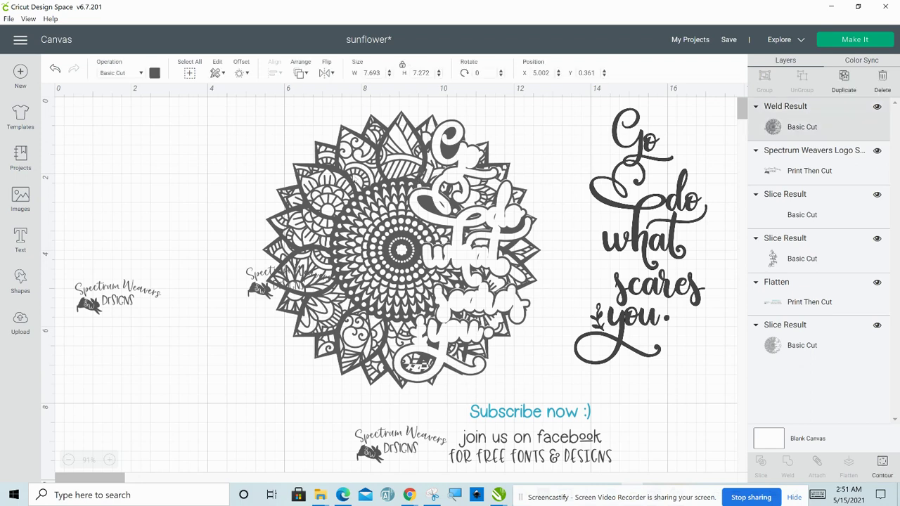
pyautogui.click(154, 74)
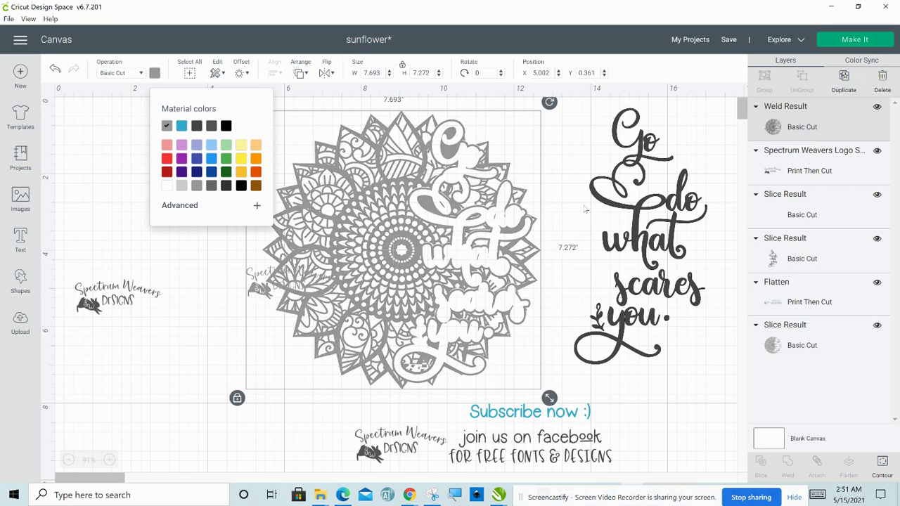
# Place the 'Go do what scares you' script text over the quote outline on the sunflower.
pyautogui.click(629, 134)
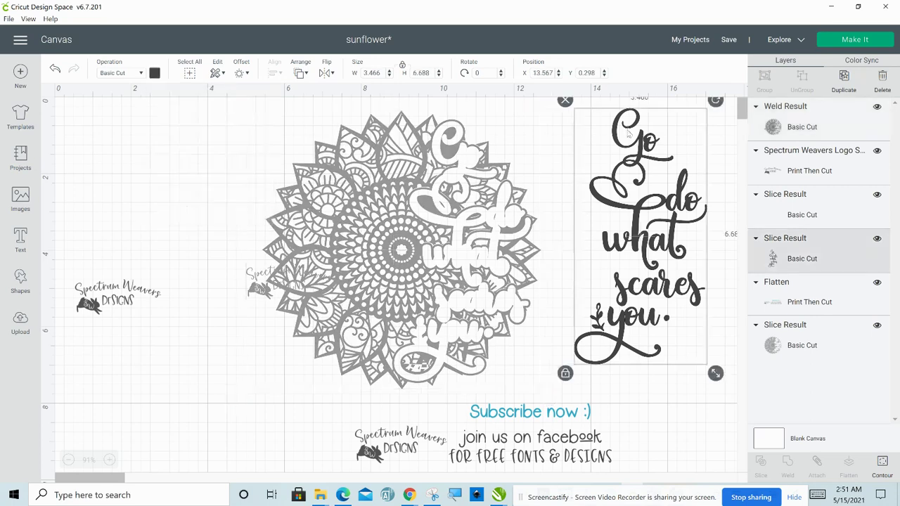
pyautogui.moveTo(628, 133)
pyautogui.mouseDown()
pyautogui.moveTo(591, 146)
pyautogui.moveTo(456, 151)
pyautogui.moveTo(459, 160)
pyautogui.mouseUp()
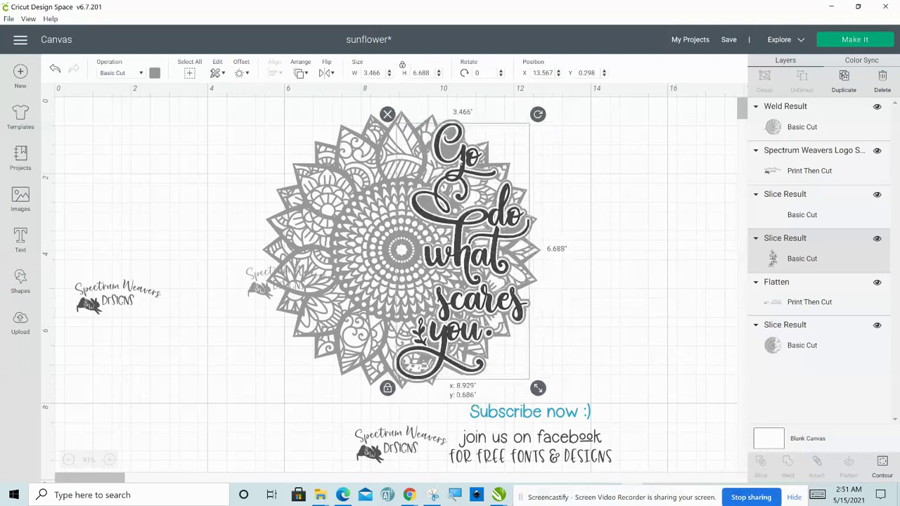